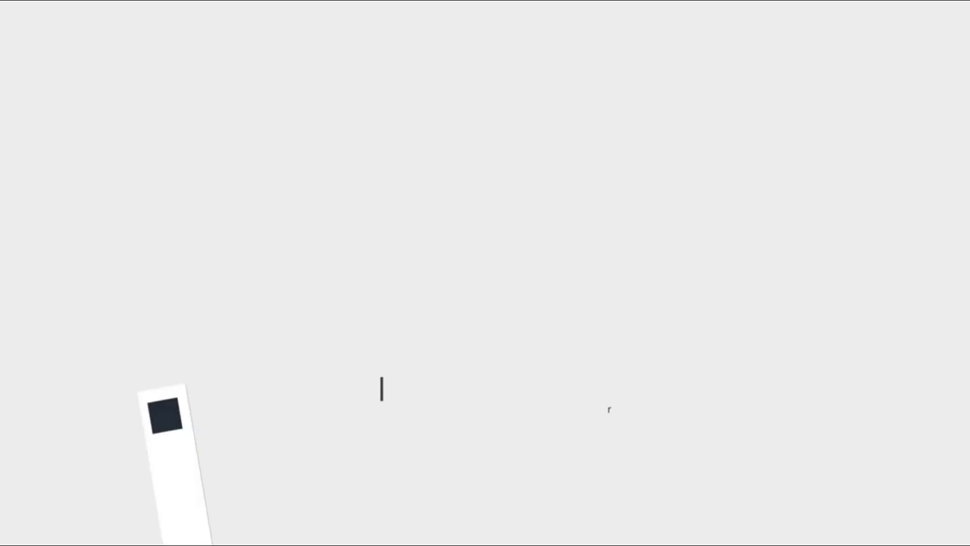
- Open the portrait photo and enlarge it on the canvas
left_click(120, 21)
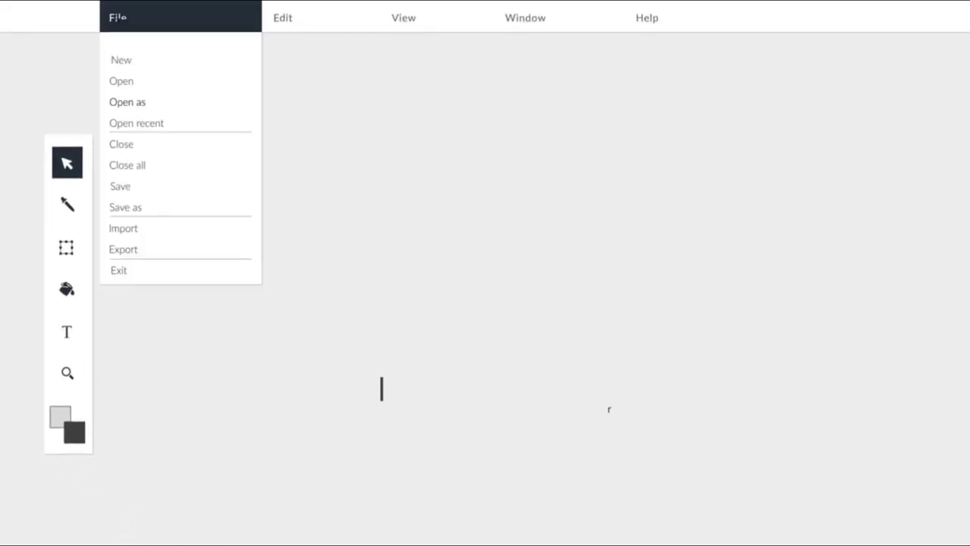
left_click(118, 80)
left_click(574, 175)
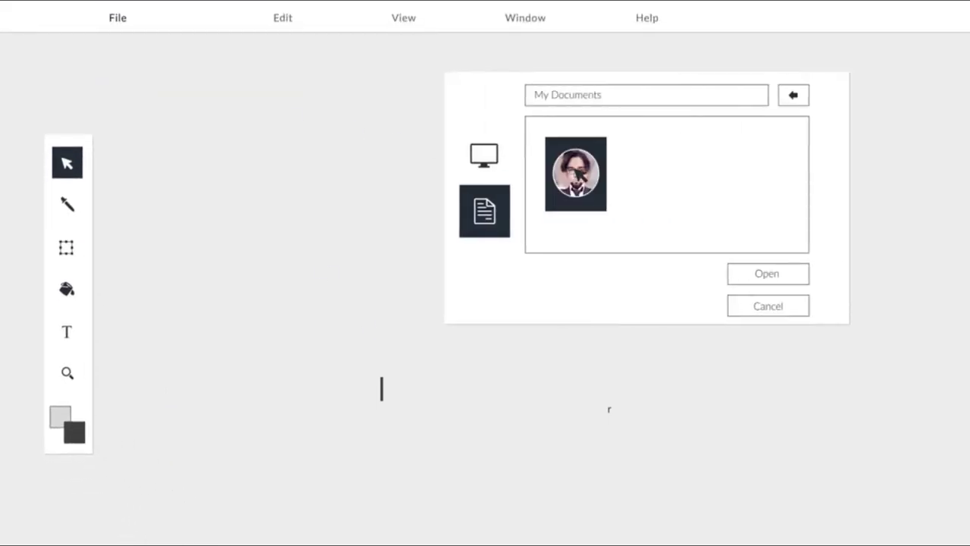
left_click(762, 273)
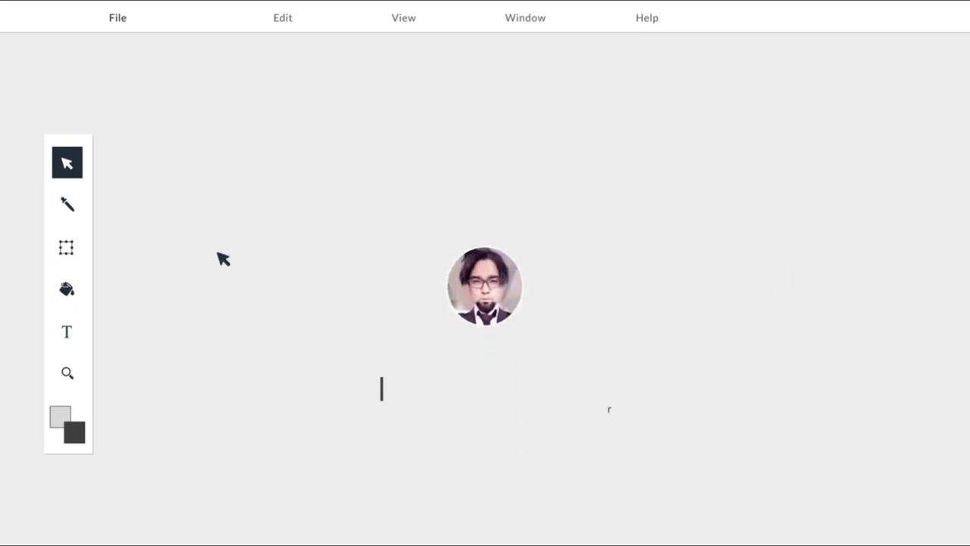
left_click(66, 247)
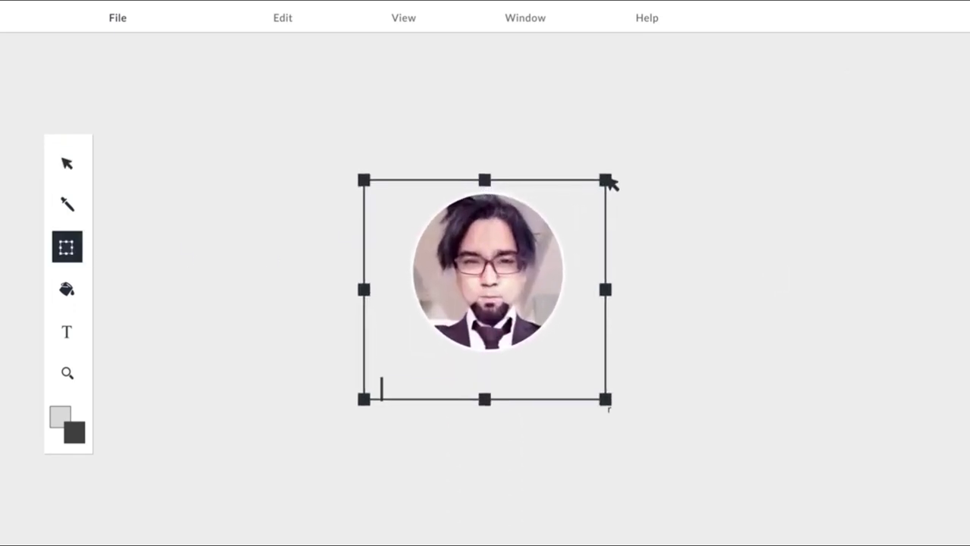
- Add the author's name and the subtitle 'Graphic Web Designer, Video Editor and Photographer' below the portrait
key("t")
left_click(375, 390)
type("SHAHRUKH ZAHOOR Graphic Web Designer, Video")
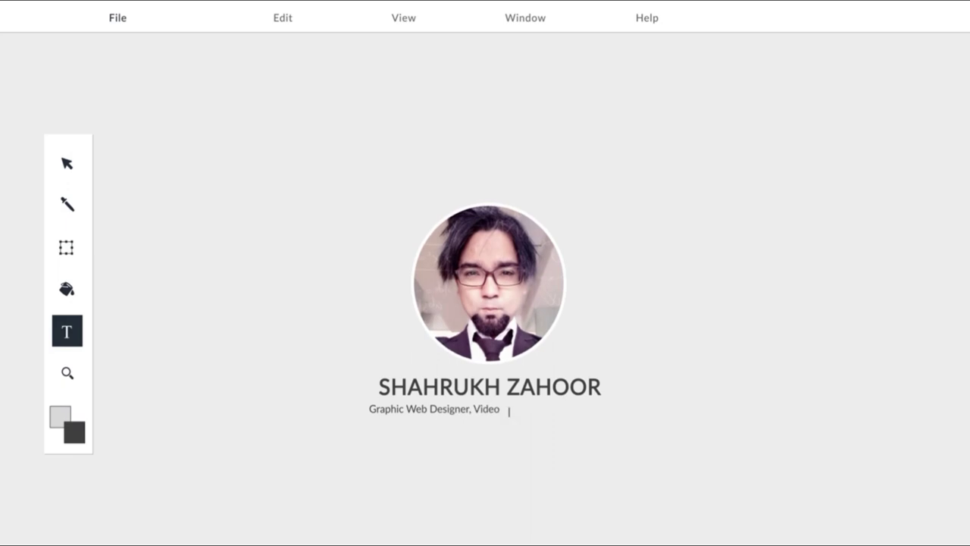
type(" Editor and Photographer")
- Fill the card background dark grey with the Paint Bucket
left_click(79, 297)
left_click(211, 227)
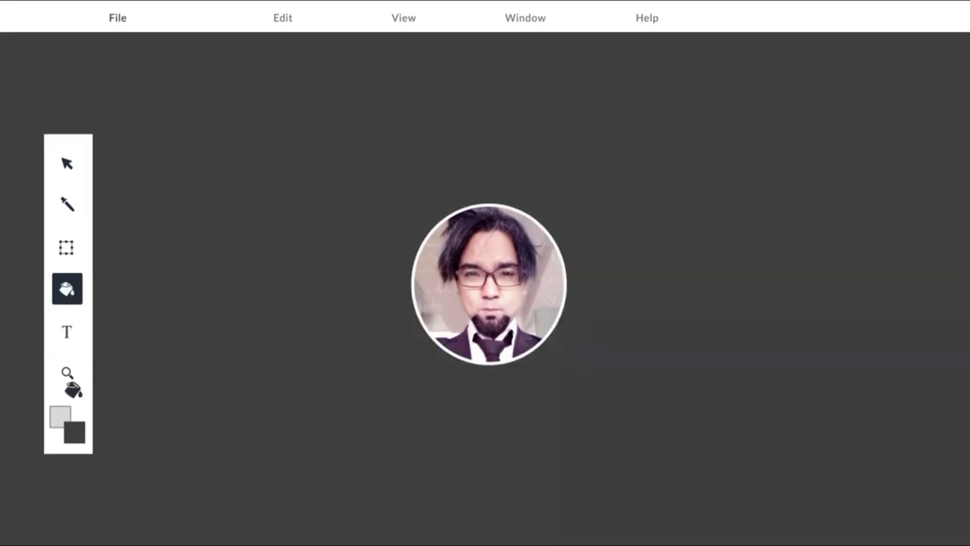
left_click(475, 392)
- Save the finished intro card
left_click(67, 162)
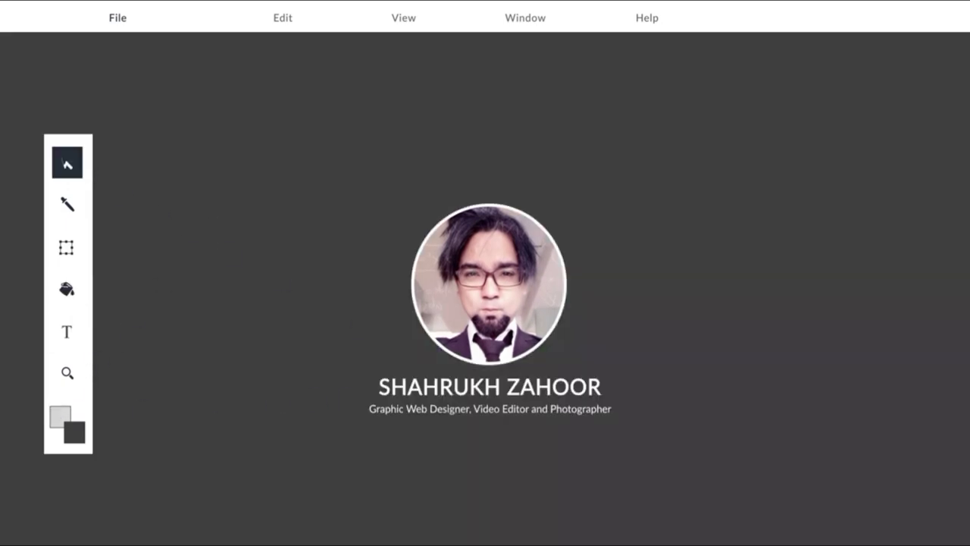
left_click(115, 17)
left_click(149, 191)
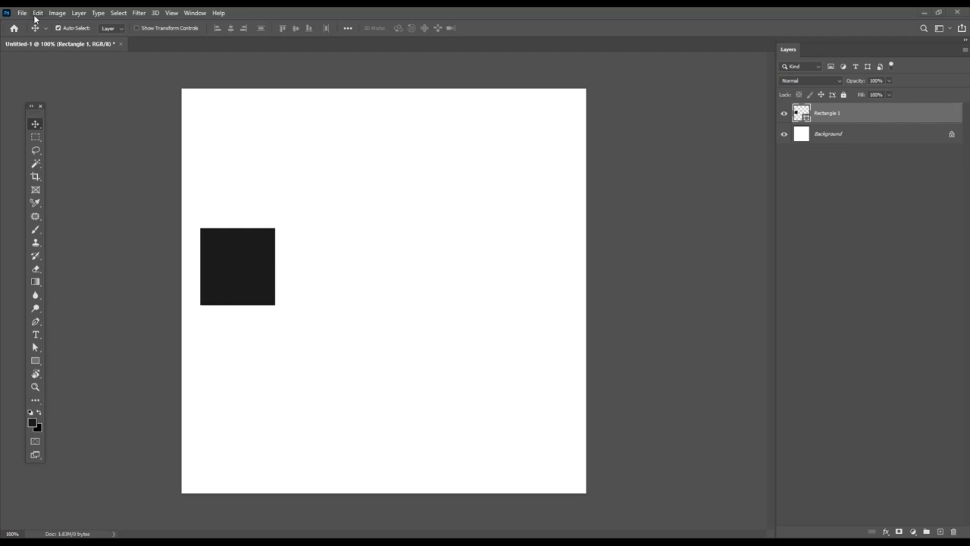
- Check that the canvas is 800 × 800 px in Image Size, leaving it unchanged
left_click(59, 13)
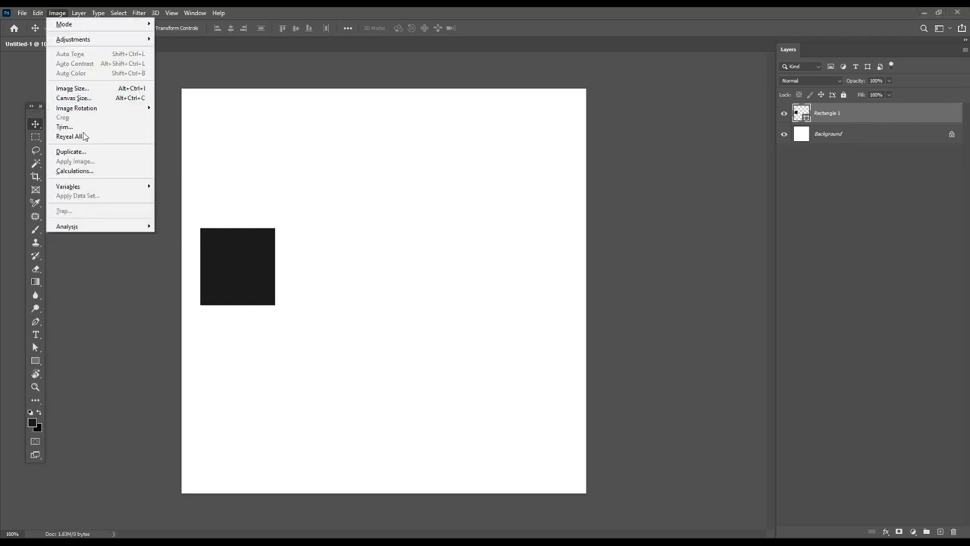
left_click(75, 90)
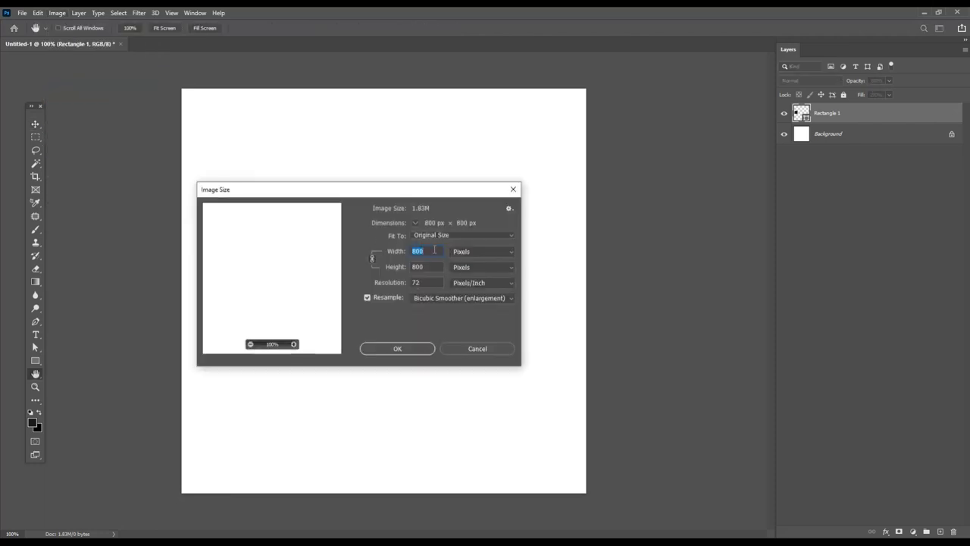
left_click(484, 350)
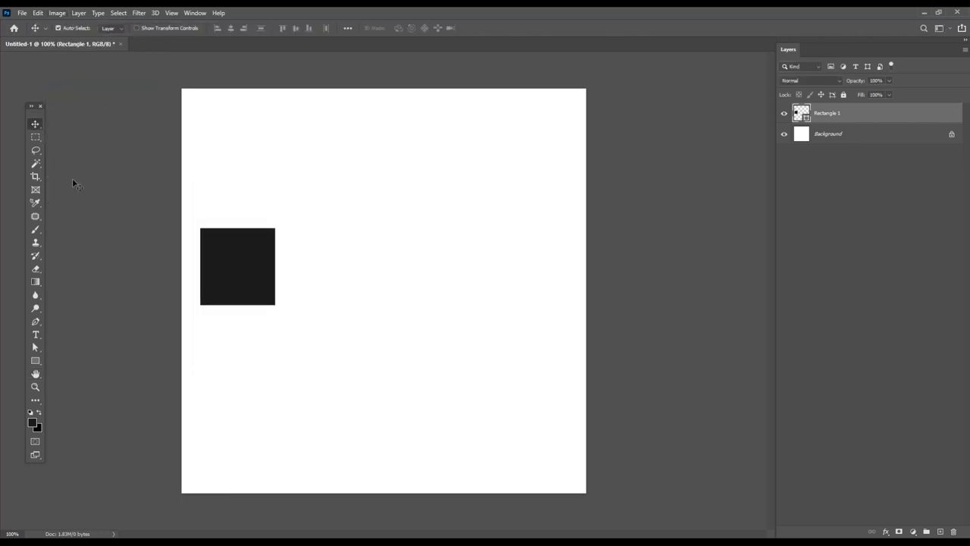
left_click(33, 401)
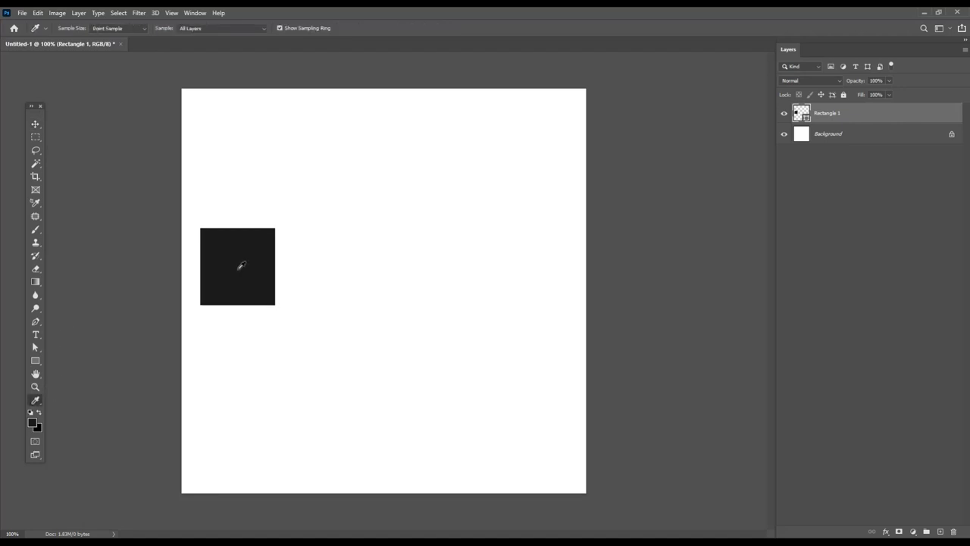
left_click(36, 127)
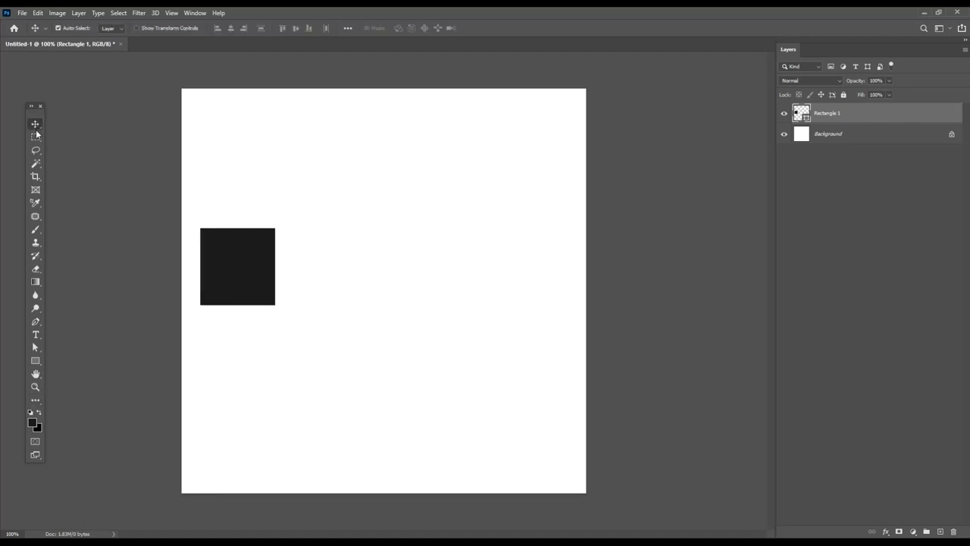
left_click(35, 281)
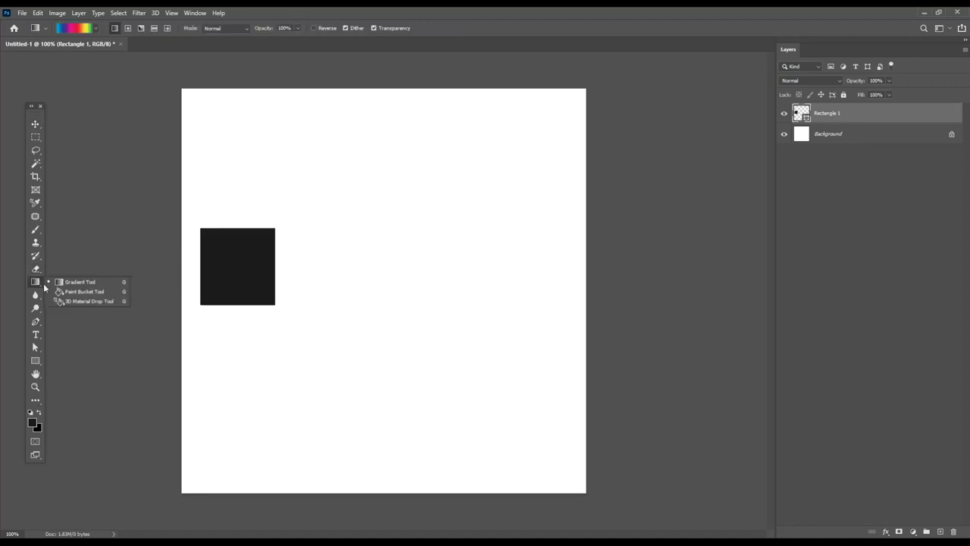
left_click(83, 301)
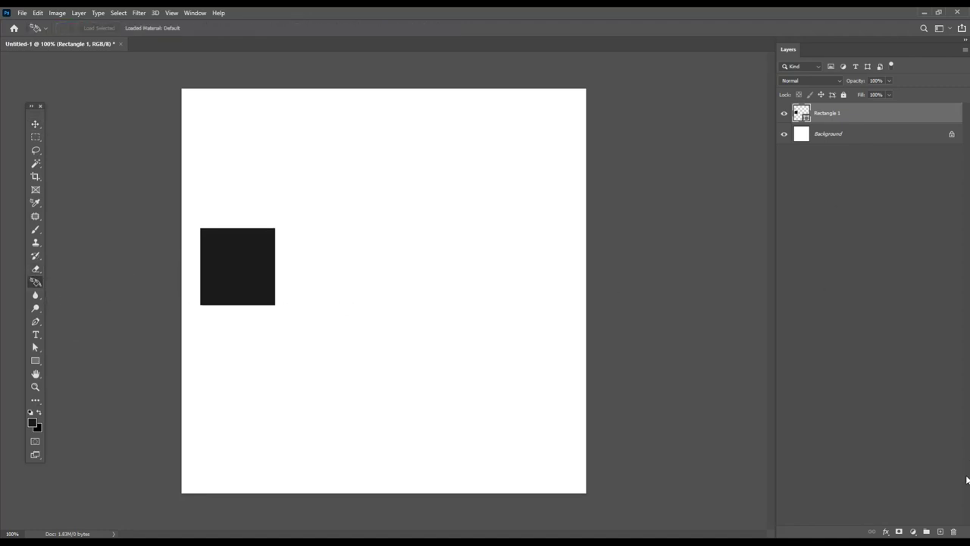
- Add a new layer and fill it with dark grey using the Paint Bucket
left_click(942, 532)
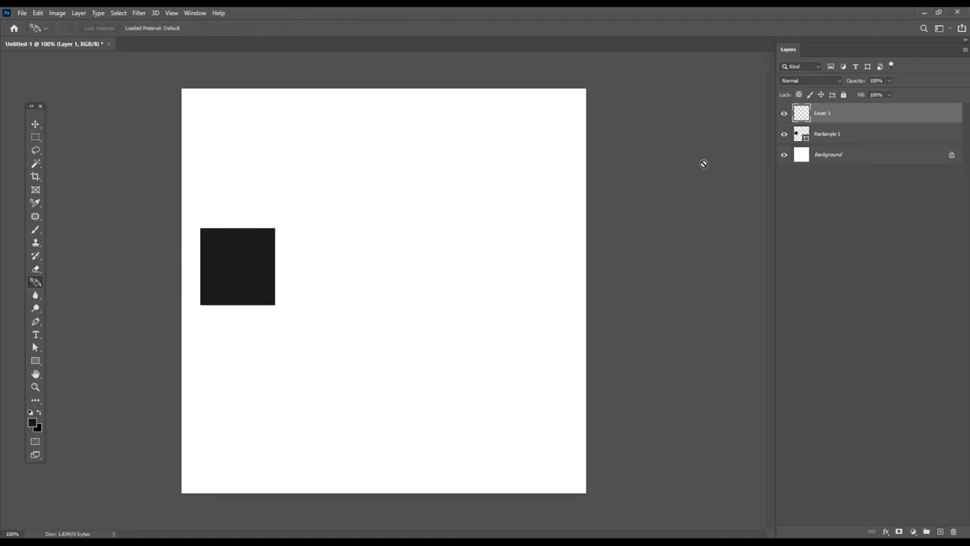
left_click(36, 281)
left_click(83, 291)
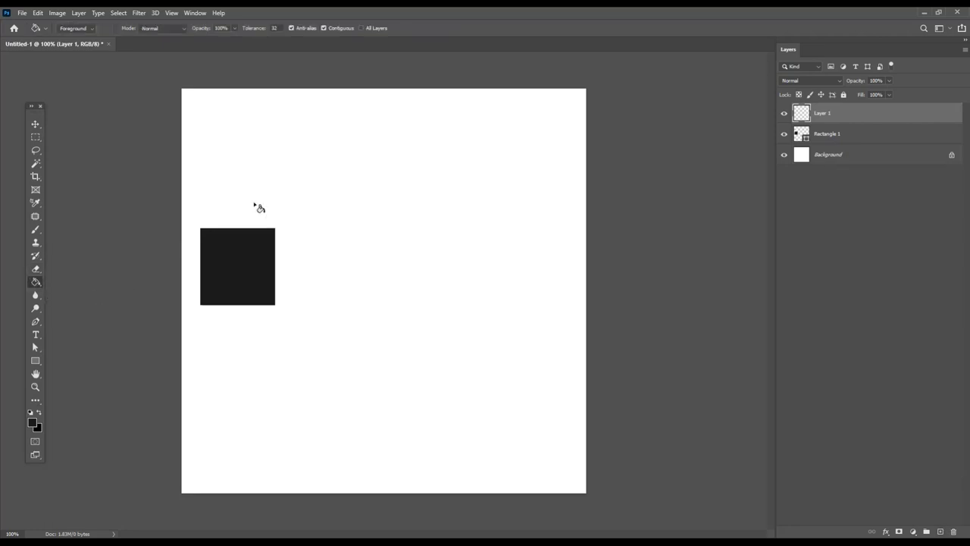
left_click(277, 186)
- Delete the Rectangle 1 layer by dragging it to the trash
left_click(33, 124)
left_click_drag(885, 139, 955, 532)
left_click(22, 13)
- Bring the 1.png dark dish into the poster and place it at the canvas top
left_click(34, 31)
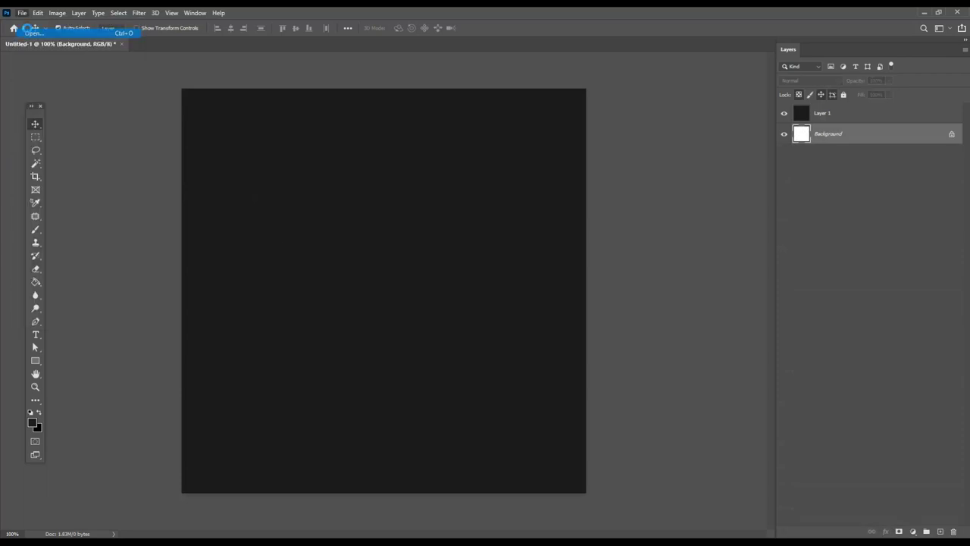
double_click(191, 182)
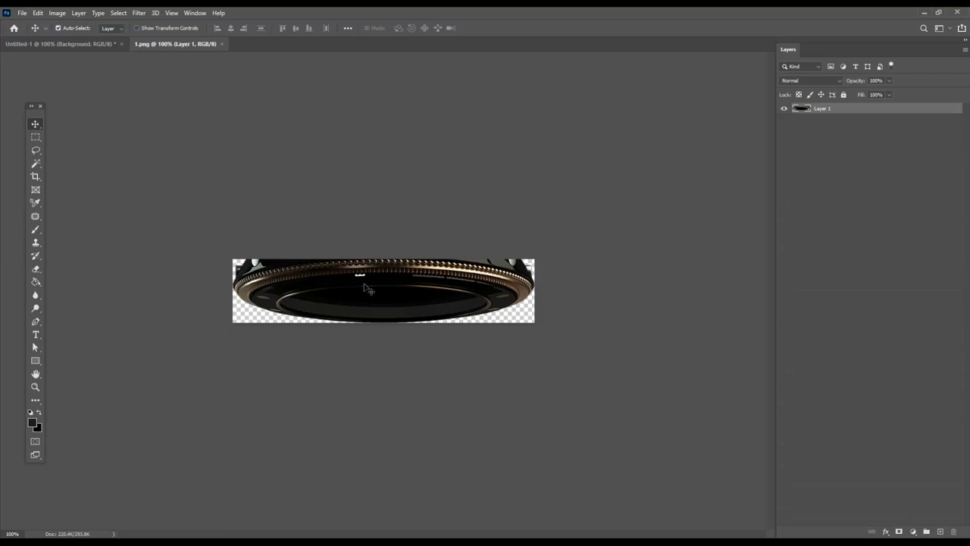
mouse_move(367, 288)
left_mouse_down()
mouse_move(63, 38)
mouse_move(284, 189)
left_mouse_up()
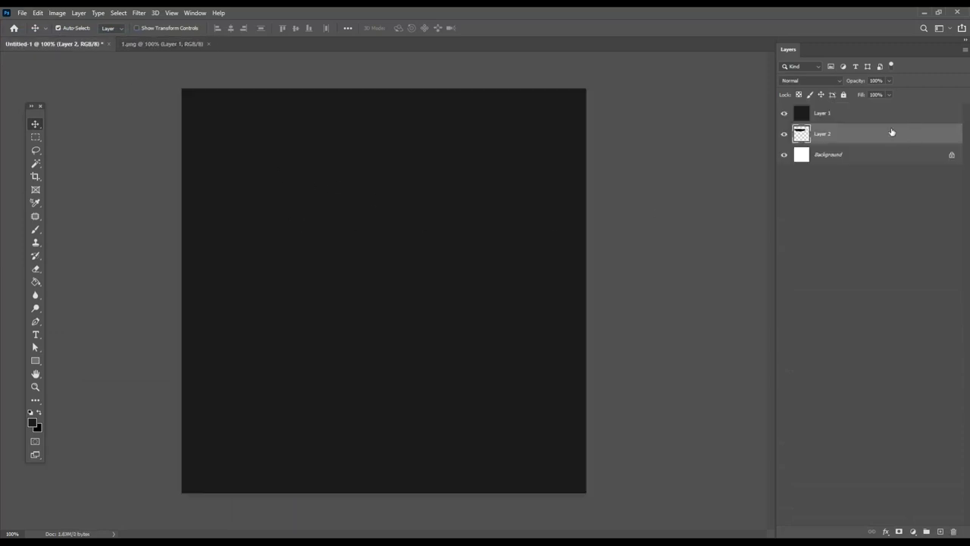
left_click_drag(891, 132, 872, 113)
mouse_move(349, 168)
left_mouse_down()
mouse_move(383, 105)
mouse_move(396, 101)
left_mouse_up()
left_click(209, 44)
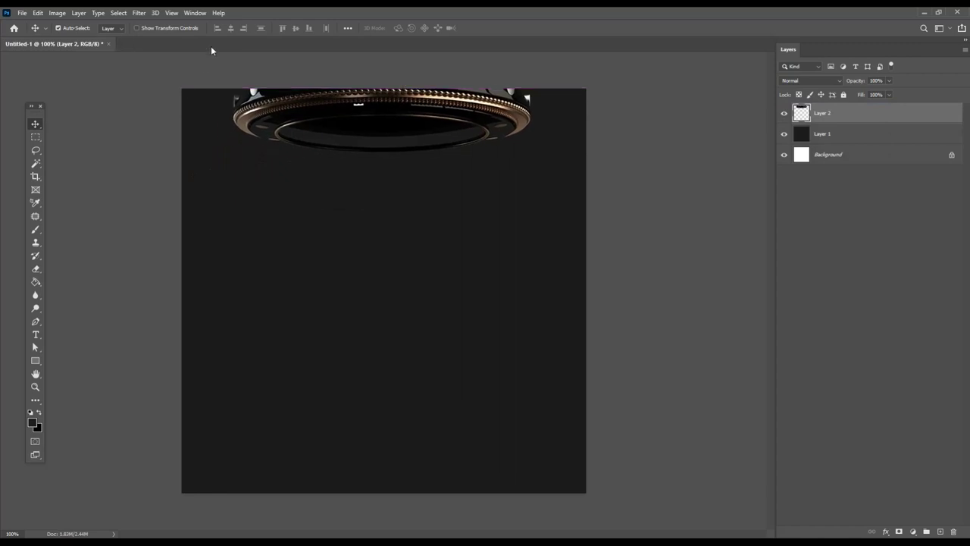
left_click_drag(454, 116, 467, 100)
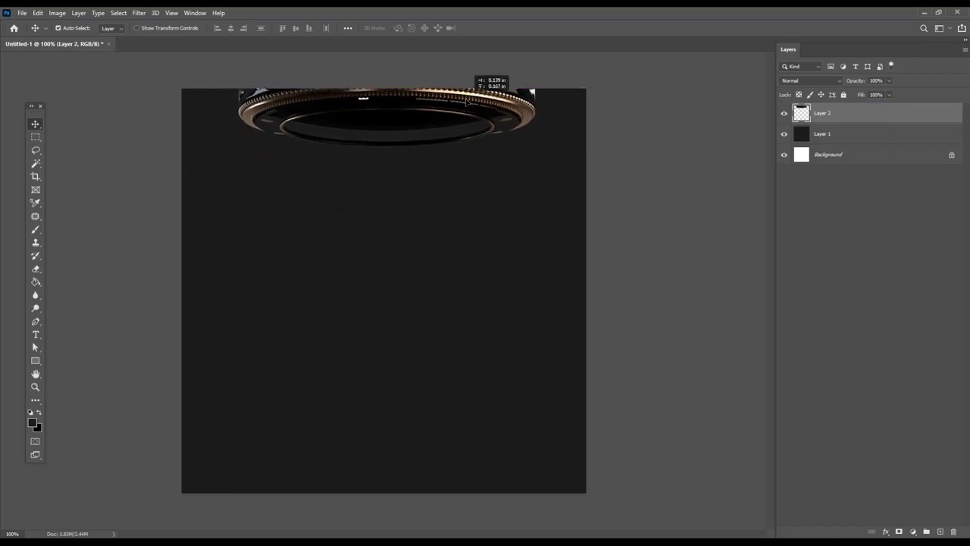
- Bring the 6.png gold ring platform into the poster and place it at the bottom
left_click(22, 13)
left_click(30, 33)
double_click(464, 182)
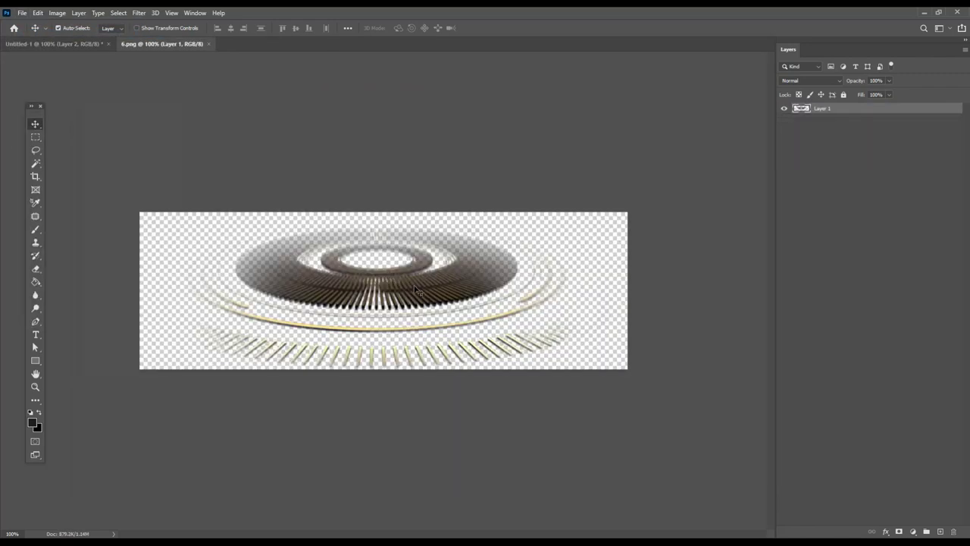
left_click_drag(415, 290, 429, 395)
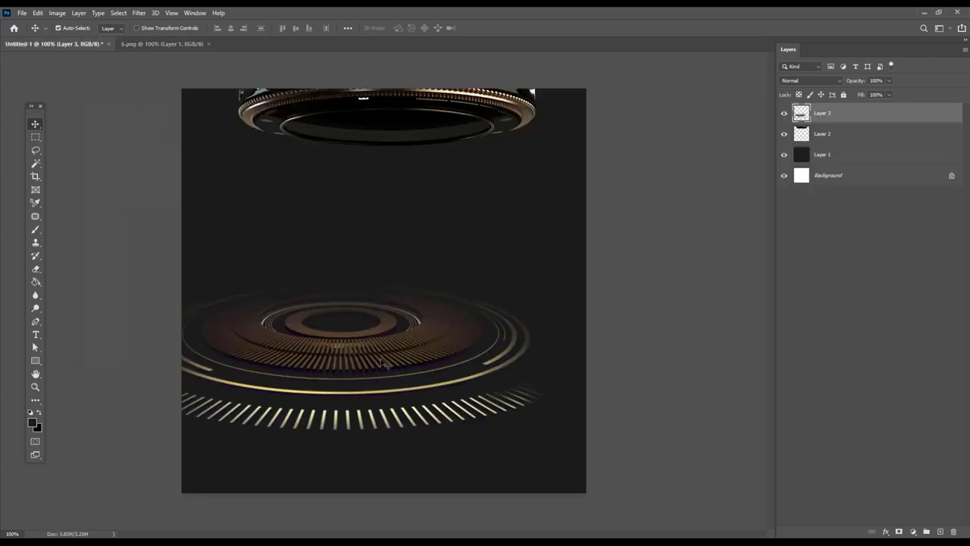
left_click_drag(429, 394, 429, 457)
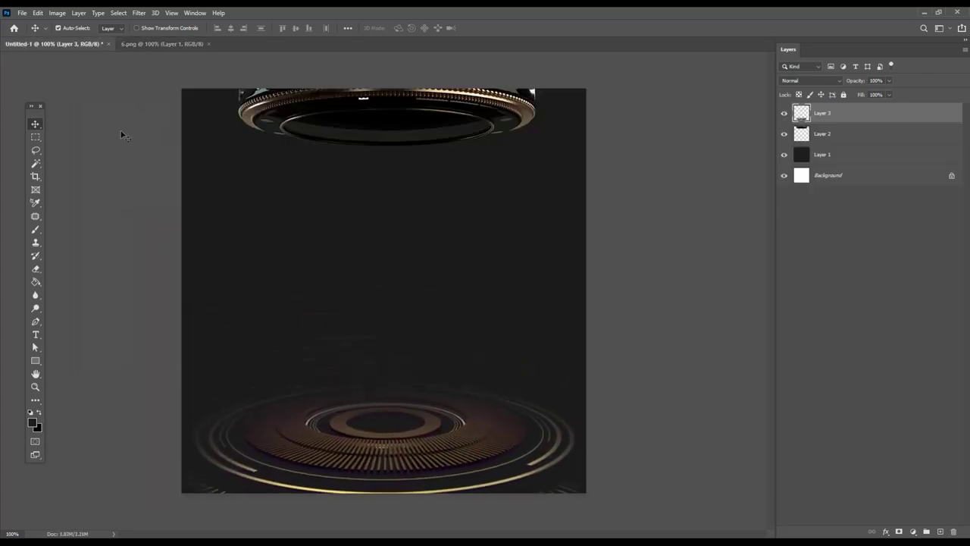
left_click(209, 43)
left_click(22, 13)
left_click(42, 31)
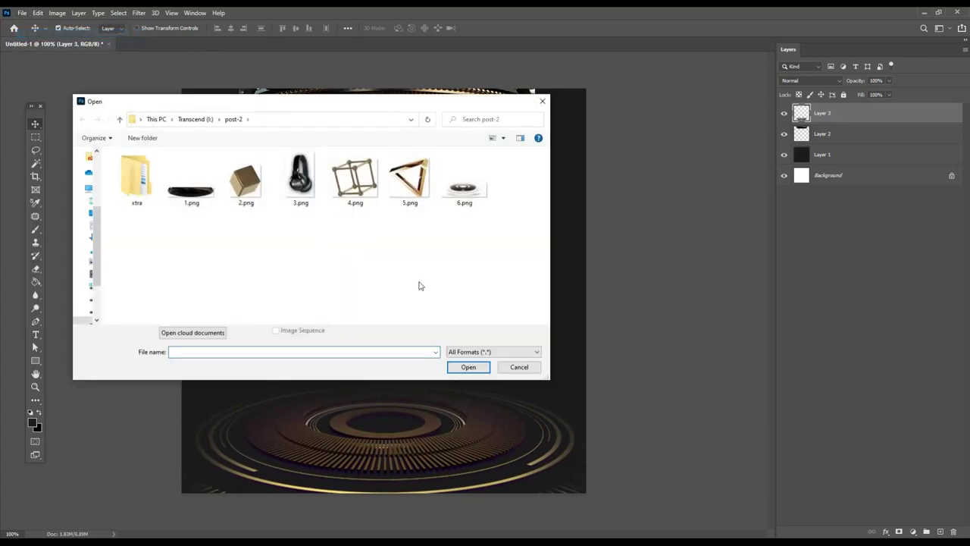
- Bring the 3.png headphones into the poster and convert them to a Smart Object
double_click(315, 199)
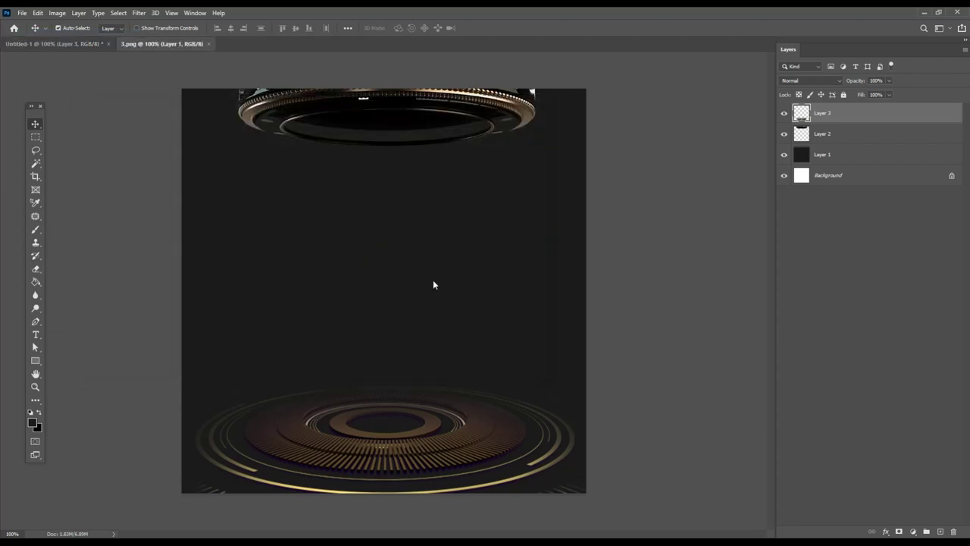
mouse_move(406, 277)
left_mouse_down()
mouse_move(86, 45)
mouse_move(400, 278)
left_mouse_up()
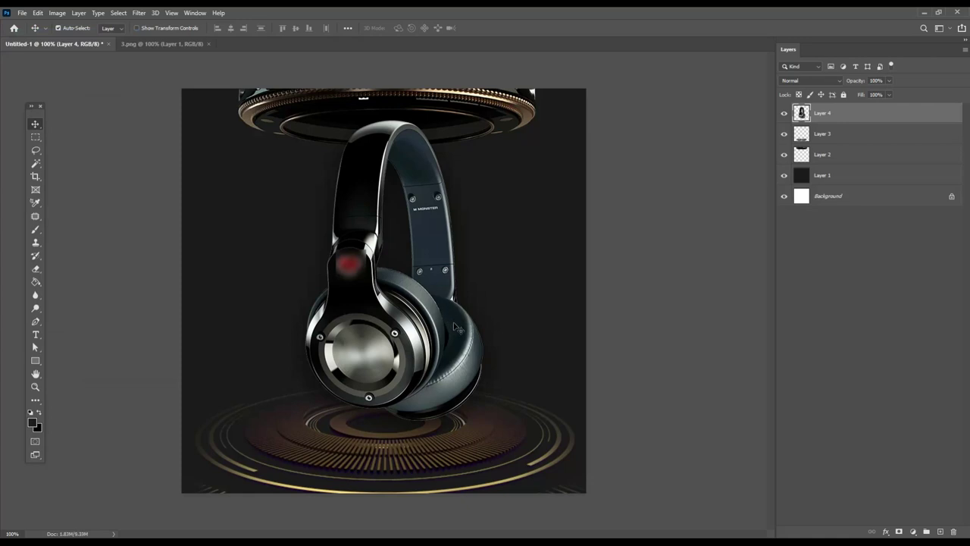
left_click_drag(453, 322, 450, 341)
right_click(831, 113)
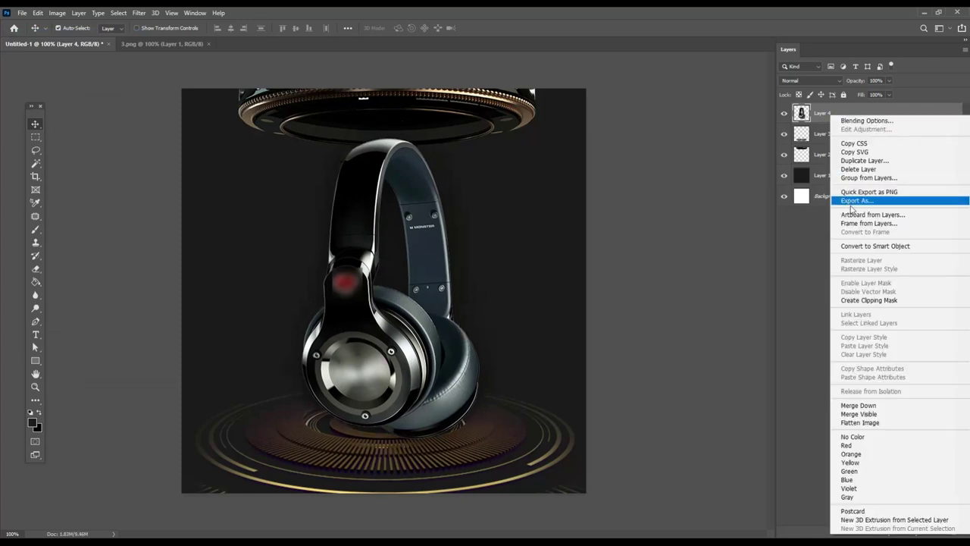
left_click(865, 246)
- Scale the headphones down to about 70% with Free Transform
left_click(37, 13)
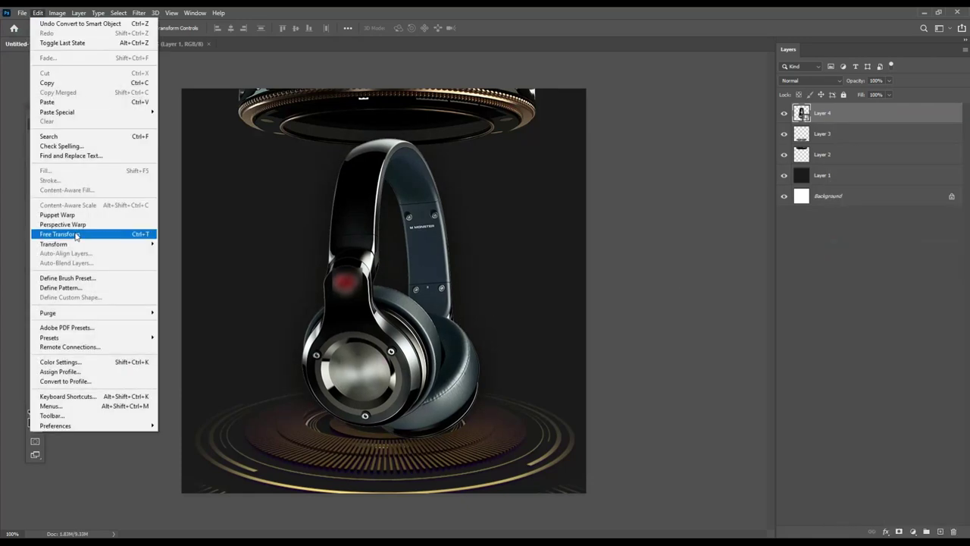
left_click(76, 235)
mouse_move(497, 116)
left_mouse_down()
mouse_move(461, 191)
mouse_move(432, 221)
left_mouse_up()
mouse_move(320, 348)
left_mouse_down()
mouse_move(344, 353)
mouse_move(345, 336)
left_mouse_up()
key("Return")
- Lower the platform rings beneath the headphones
left_click_drag(477, 442, 486, 449)
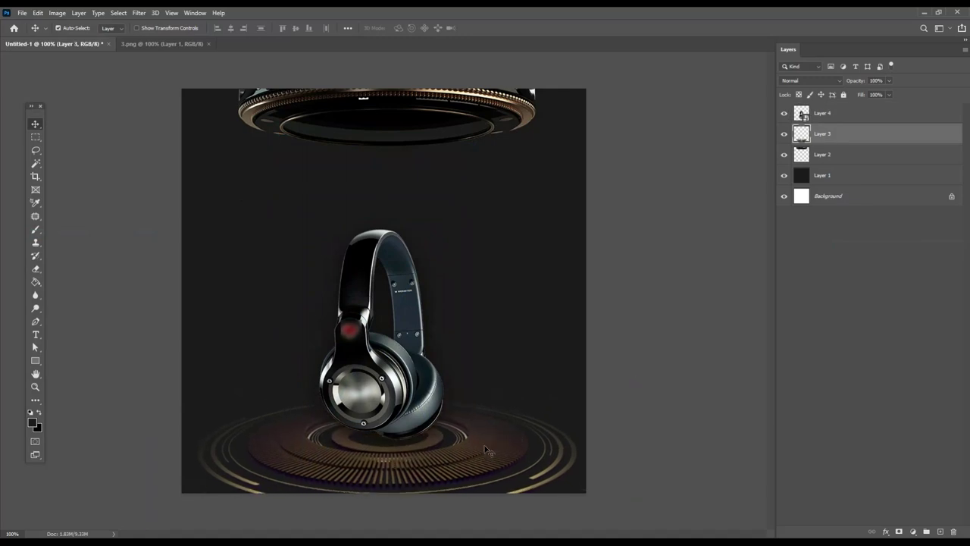
left_click_drag(574, 383, 568, 386)
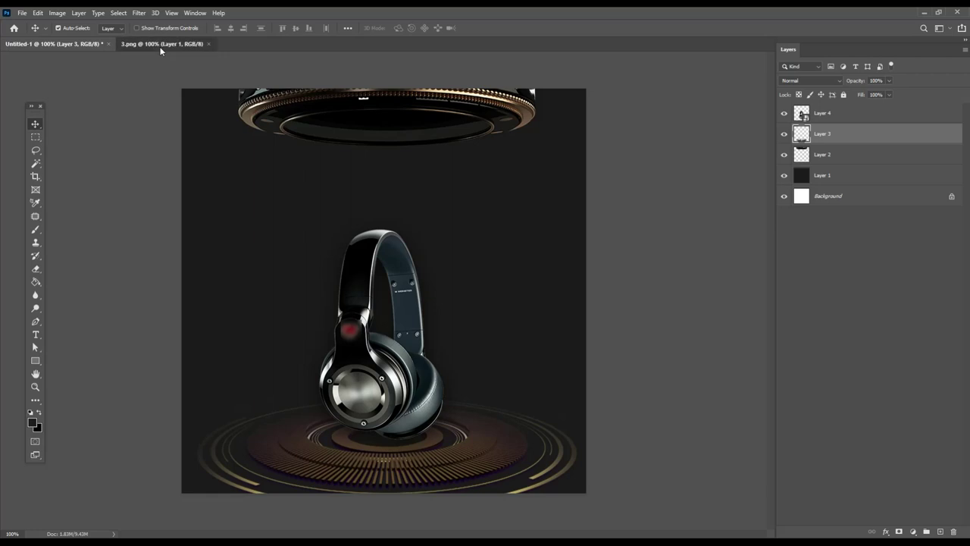
left_click(161, 44)
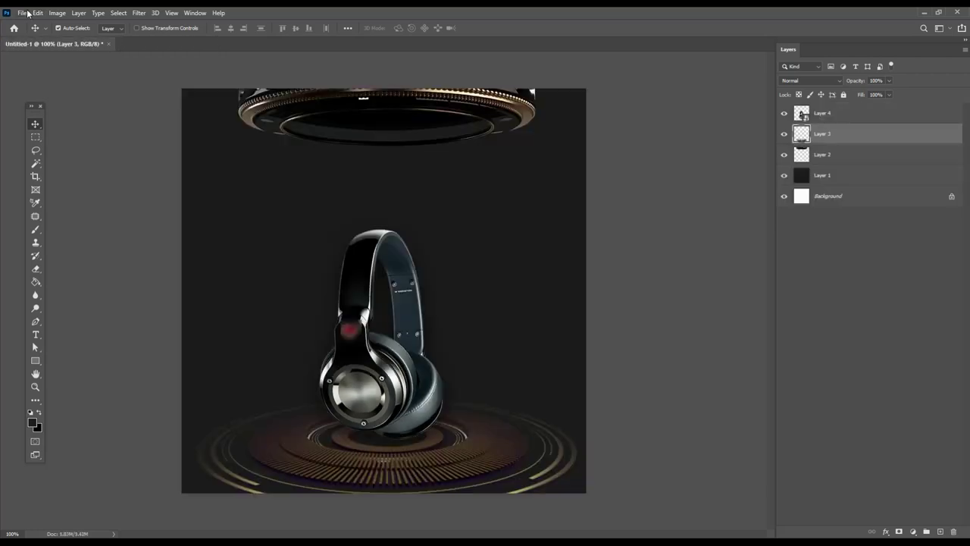
left_click(22, 13)
left_click(32, 32)
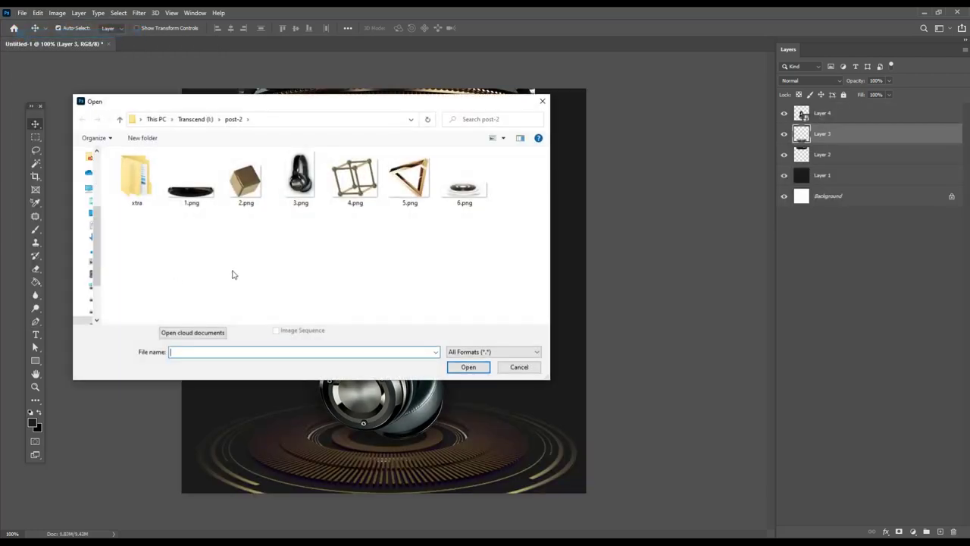
- Add the 5.png gold triangle, plus a duplicate enlarged to about 199% and rotated
double_click(397, 183)
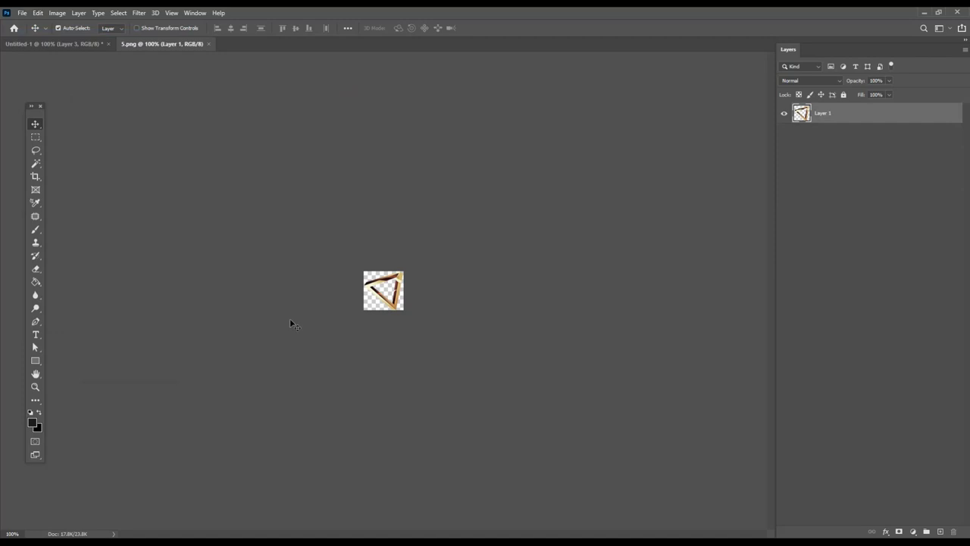
mouse_move(398, 282)
left_mouse_down()
mouse_move(72, 51)
mouse_move(250, 227)
mouse_move(288, 360)
mouse_move(254, 372)
mouse_move(260, 325)
mouse_move(204, 347)
left_mouse_up()
key("ctrl+t")
key("Return")
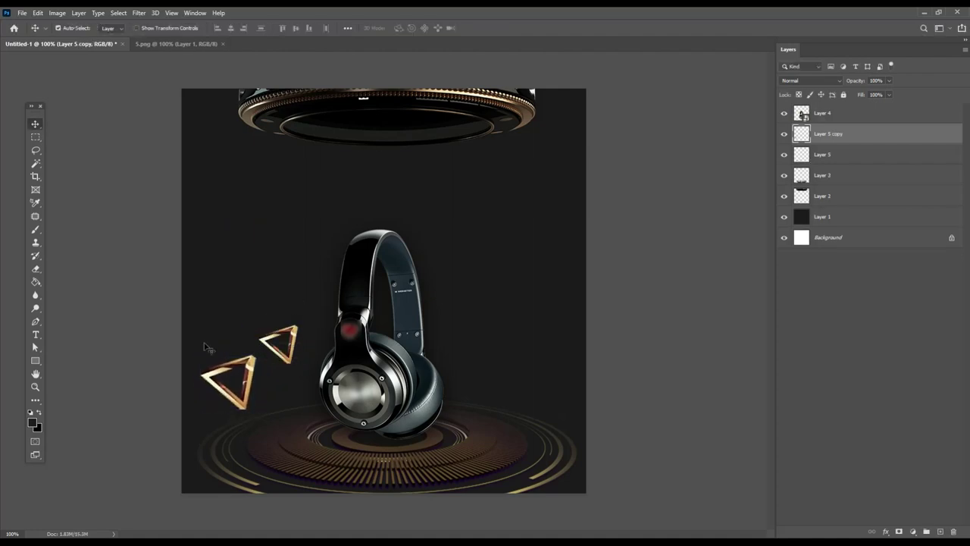
left_click_drag(247, 380, 239, 386)
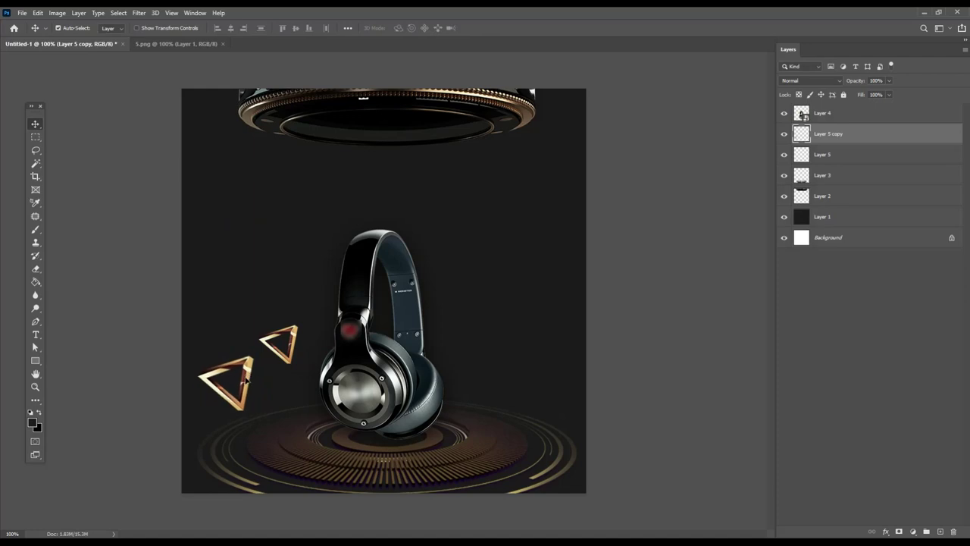
- Soften the large triangle with a 5-pixel Gaussian Blur and shift it slightly left
left_click(138, 13)
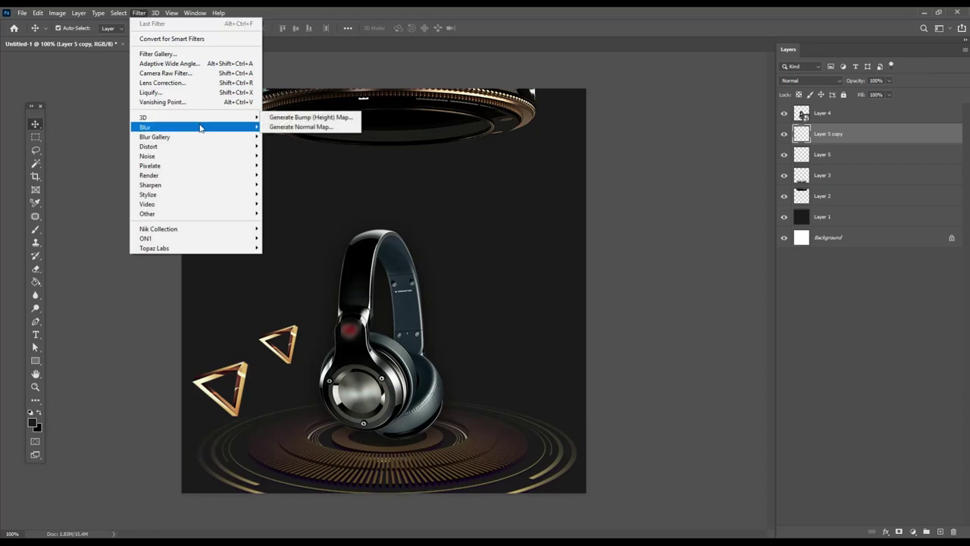
left_click(296, 166)
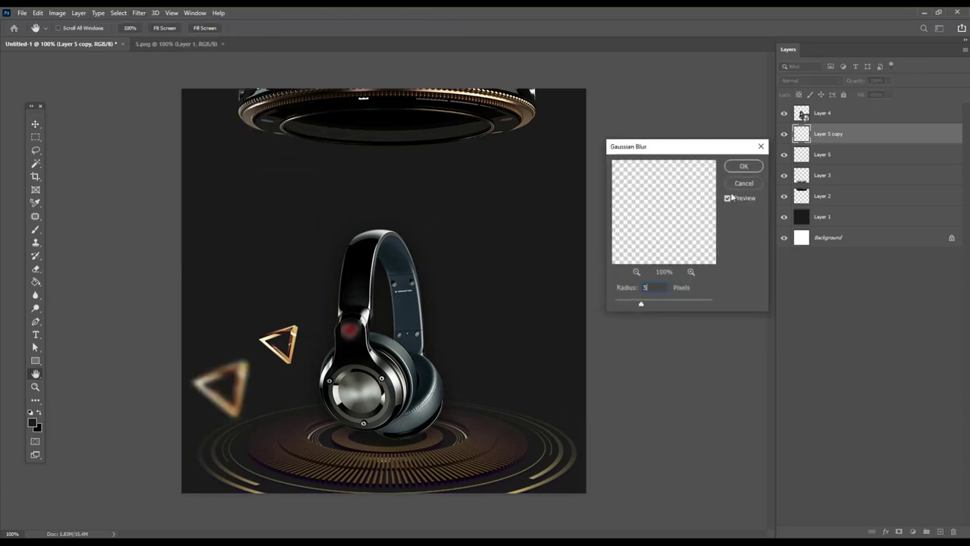
left_click(744, 166)
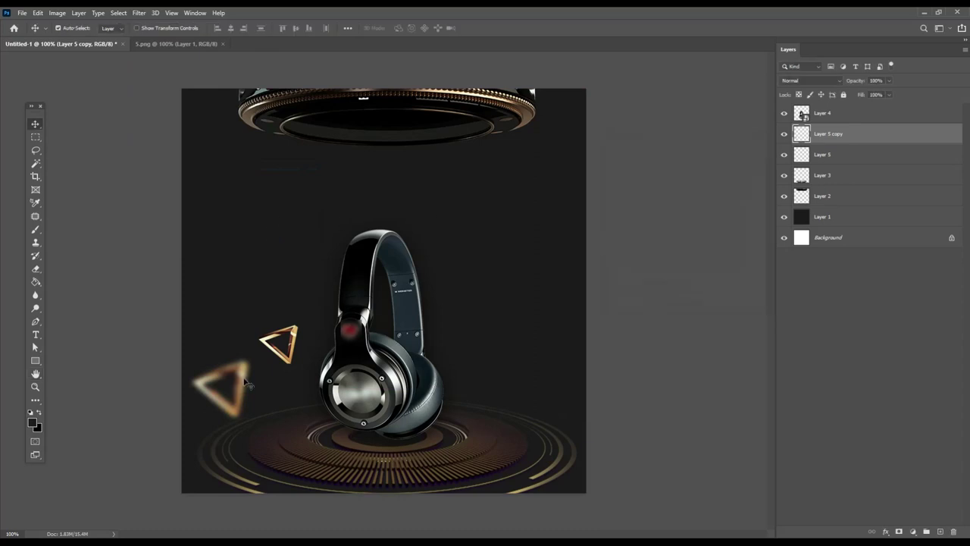
left_click_drag(245, 383, 227, 383)
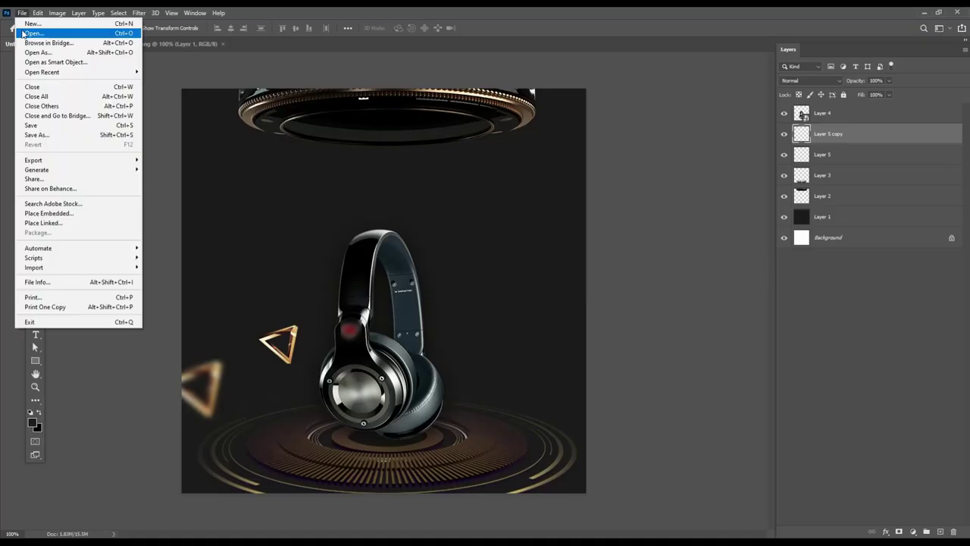
- Bring the 2.png gold cube into the poster near the top right
left_click(26, 32)
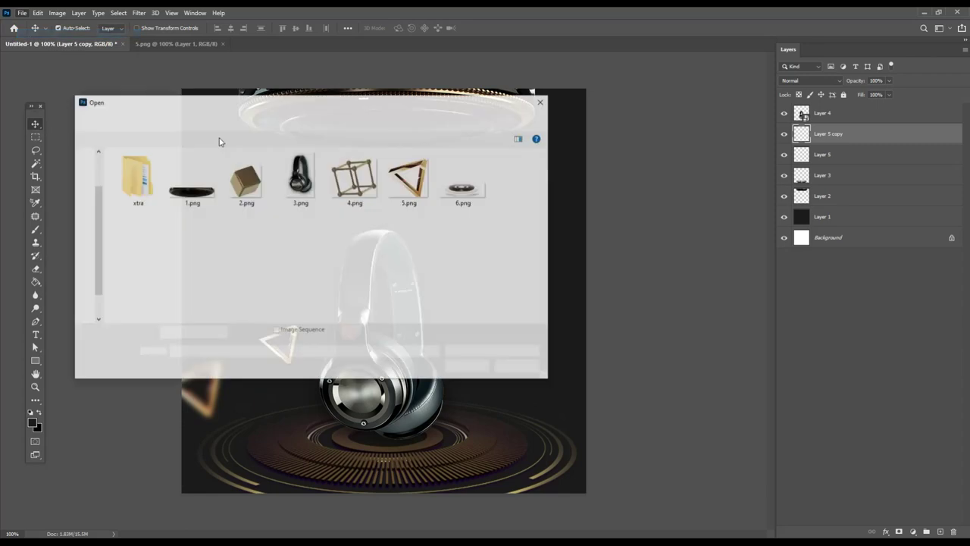
double_click(245, 179)
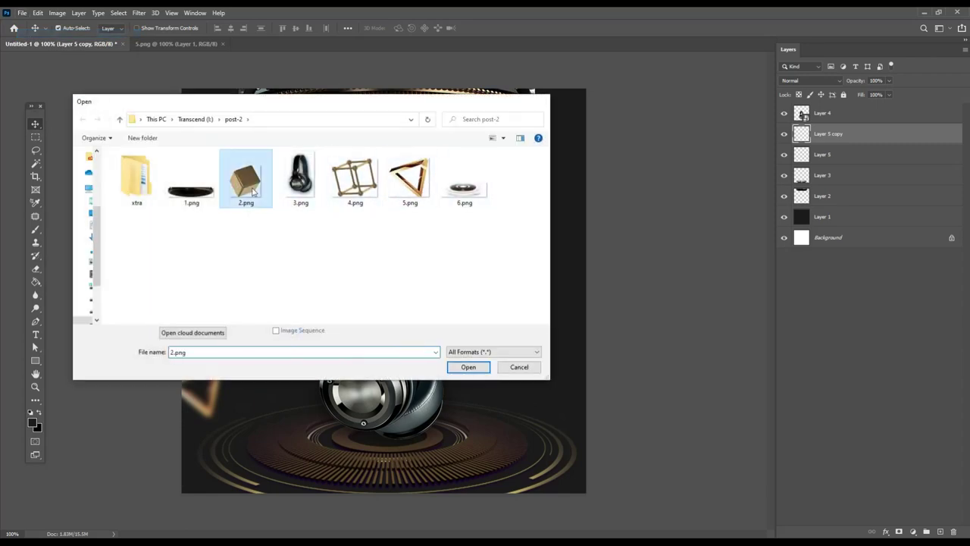
mouse_move(363, 247)
left_mouse_down()
mouse_move(67, 43)
mouse_move(433, 162)
mouse_move(537, 181)
left_mouse_up()
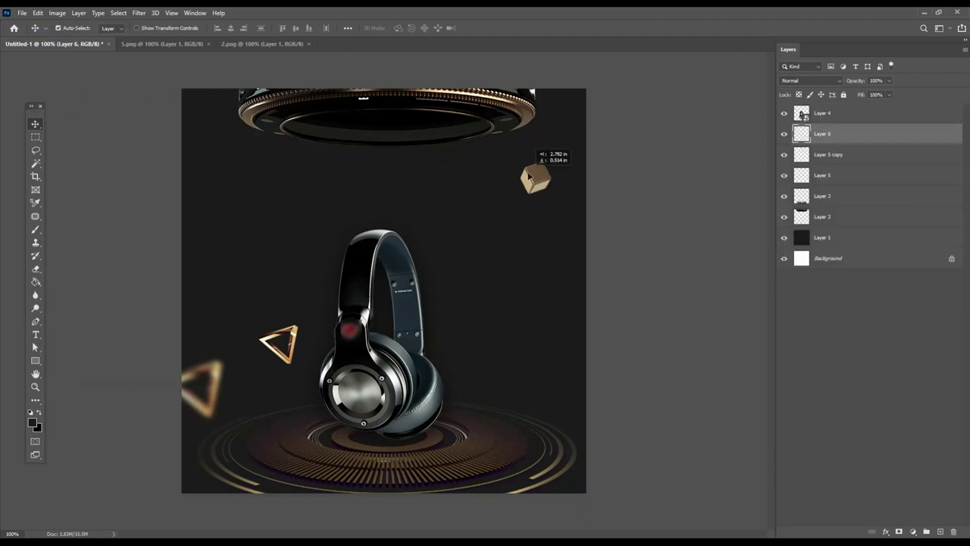
key("ctrl")
- Set a Gaussian Blur with a 3-pixel radius on the cube
left_click(139, 12)
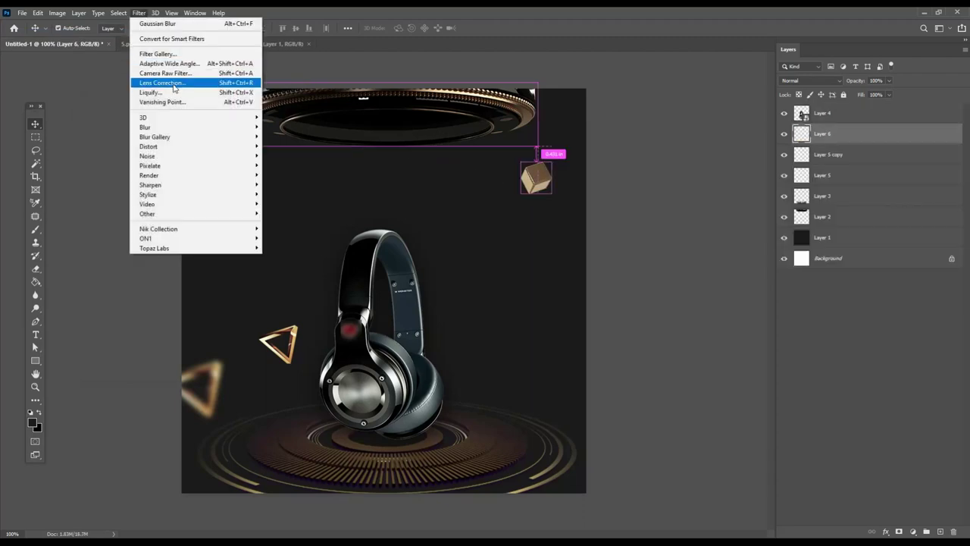
left_click(289, 164)
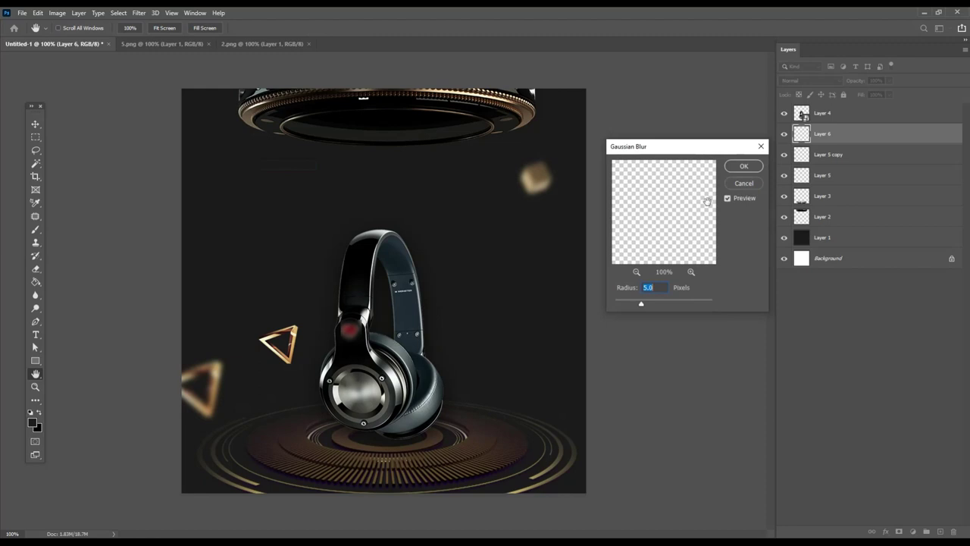
type("3")
- Apply the 3-pixel blur and nudge the cube up and right
left_click(744, 166)
key("v")
left_click_drag(543, 179, 563, 151)
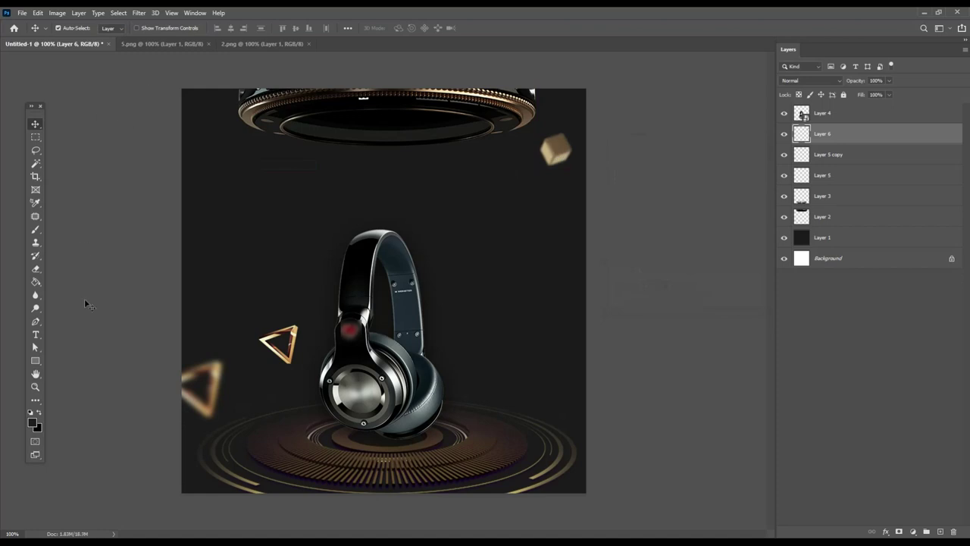
key("ctrl")
key("a")
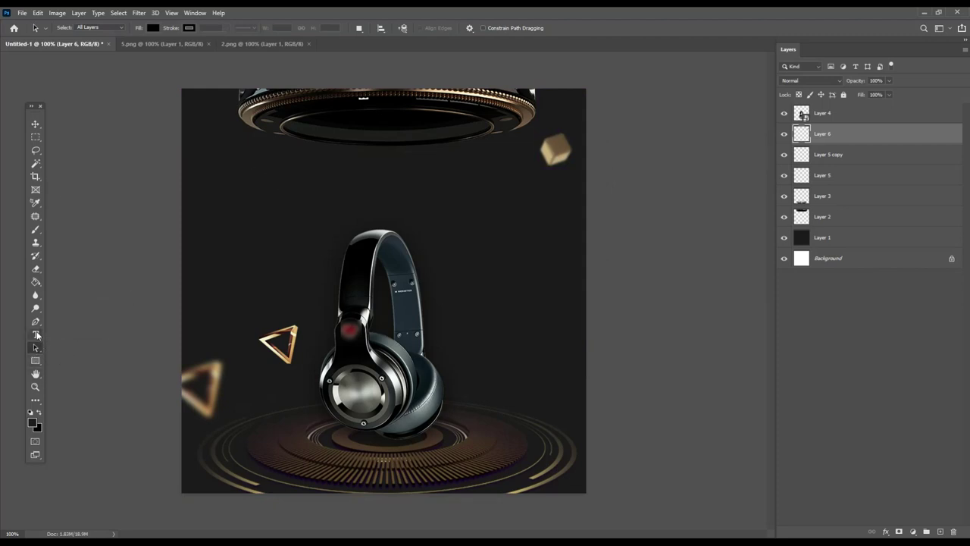
- Add the heading 'BLACK ONE' in white above the headphones
left_click_drag(35, 334, 60, 337)
left_click(60, 337)
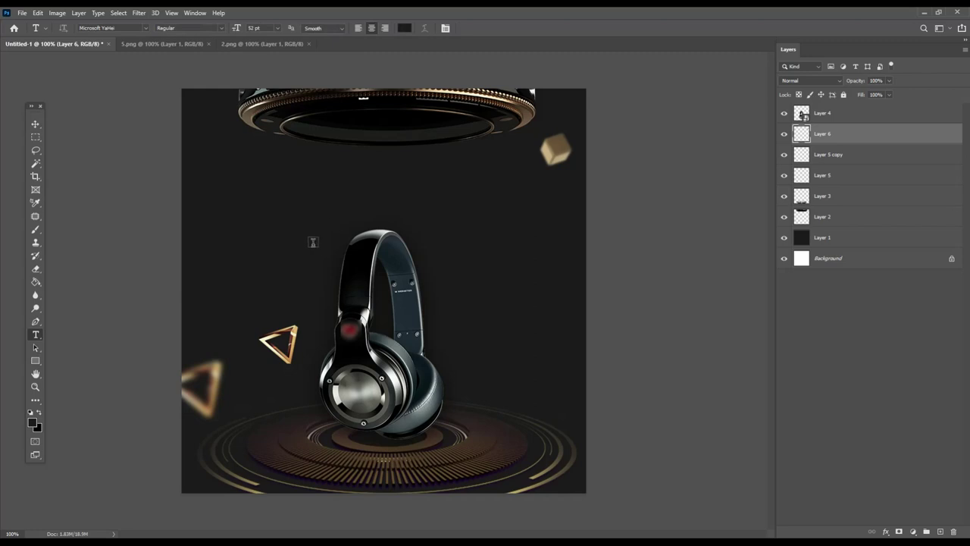
left_click(313, 241)
key("BackSpace")
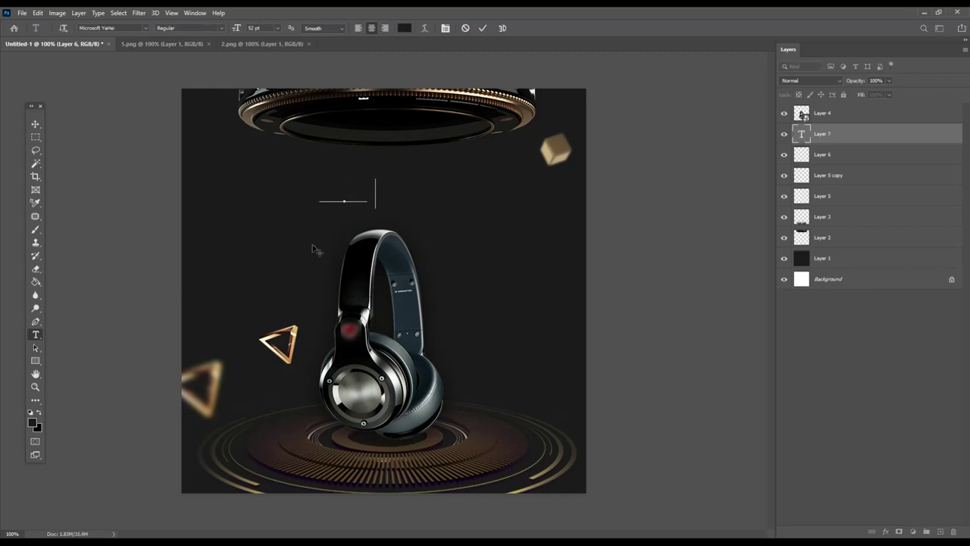
key("ctrl")
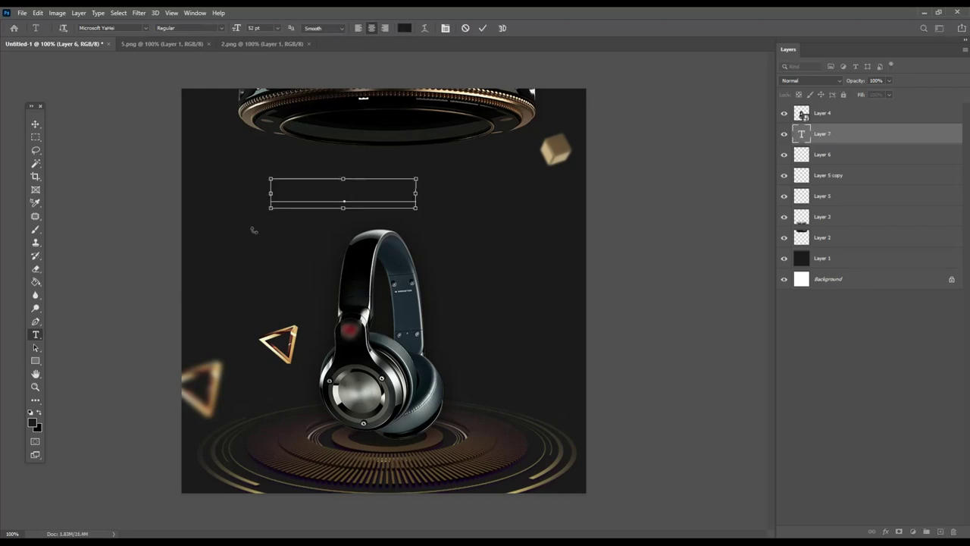
key("ctrl+a")
left_click(404, 28)
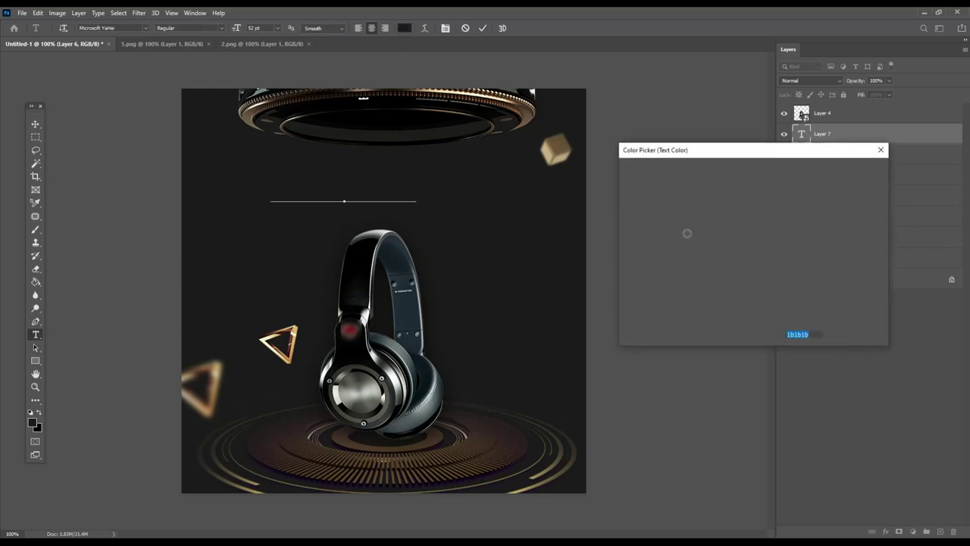
left_click(626, 175)
left_click(837, 171)
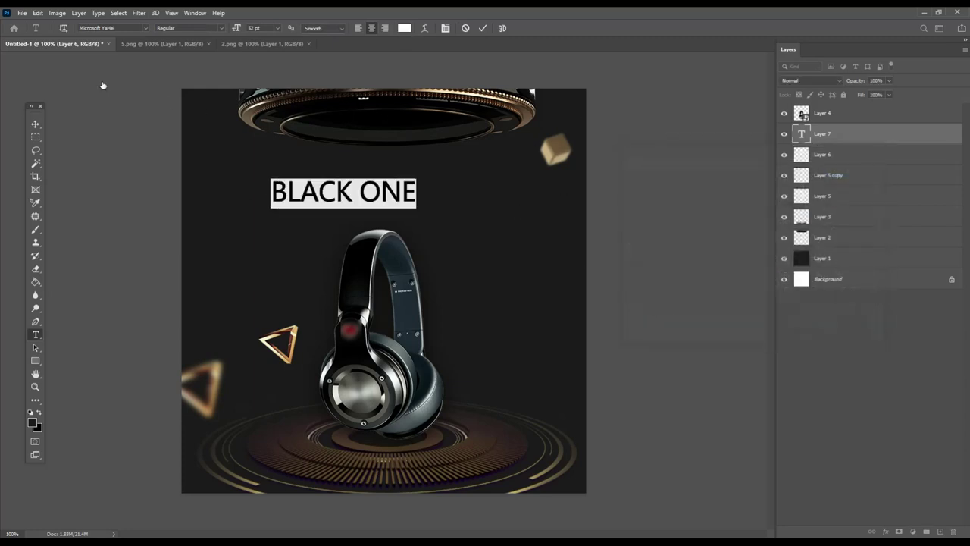
left_click(36, 126)
- Change the heading to 'BLACK TUNES', bold, in the Someone font
key("ctrl")
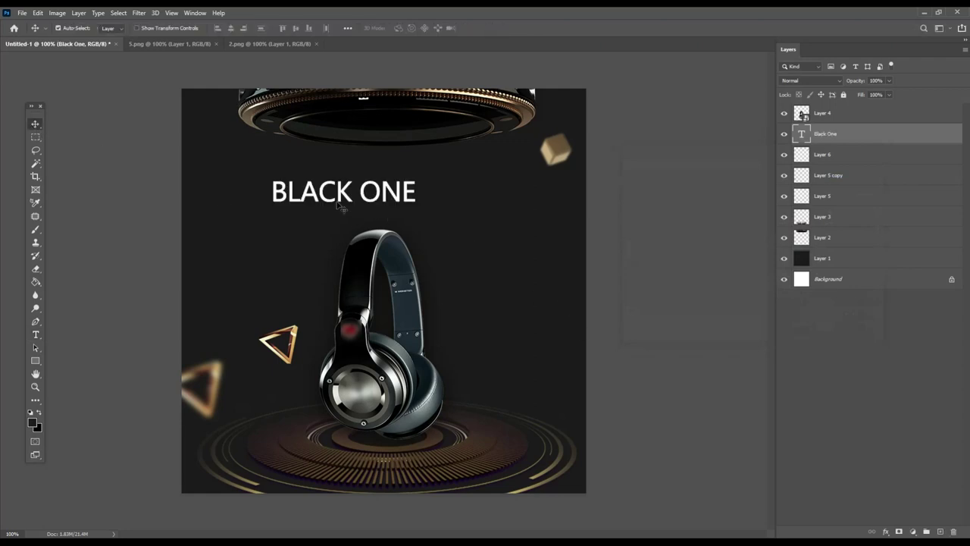
double_click(345, 195)
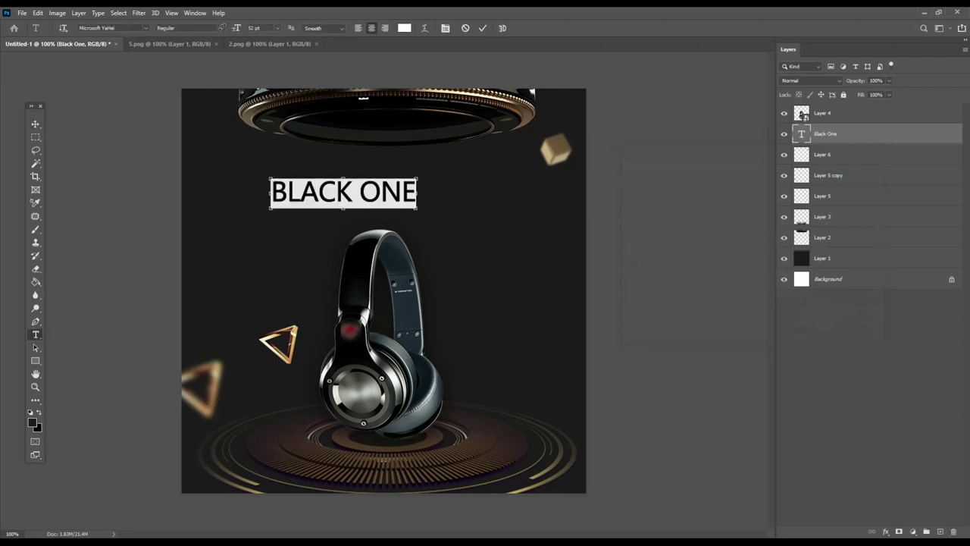
left_click(221, 28)
left_click(171, 55)
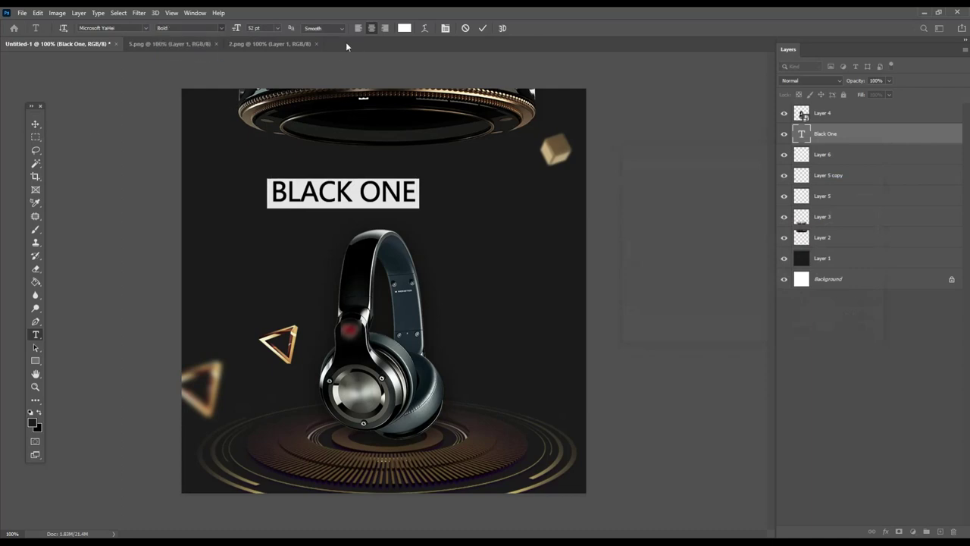
left_click_drag(357, 184, 454, 193)
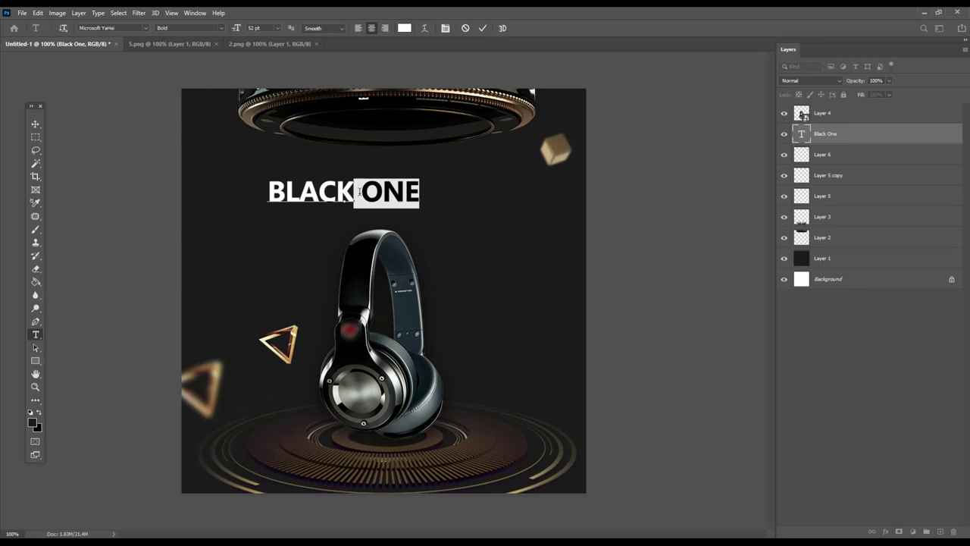
type("TUNES")
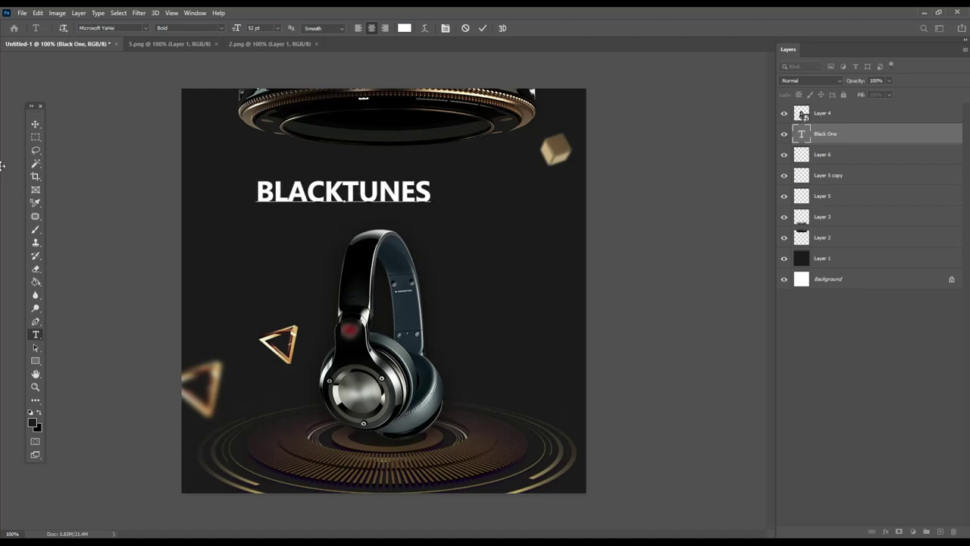
key("ctrl+a")
left_click(119, 28)
type("some")
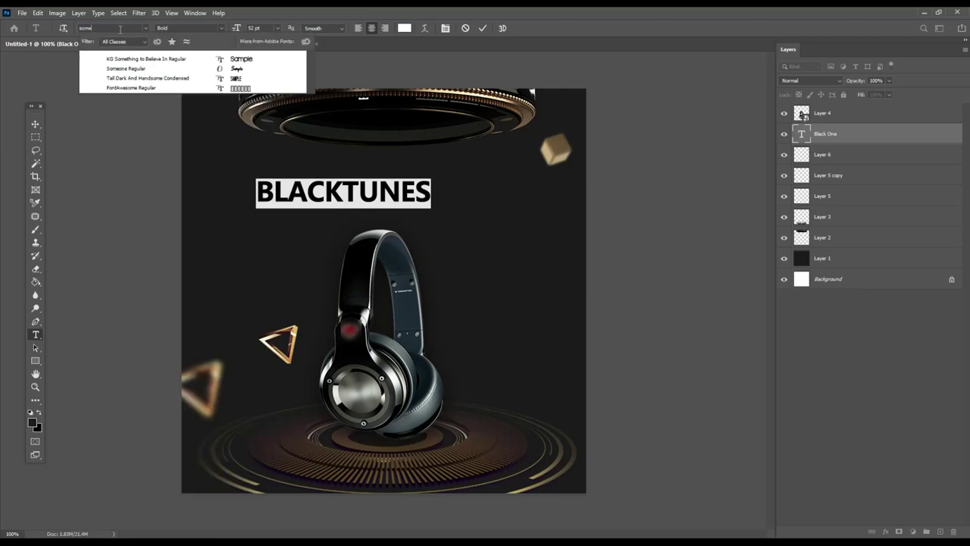
left_click(125, 68)
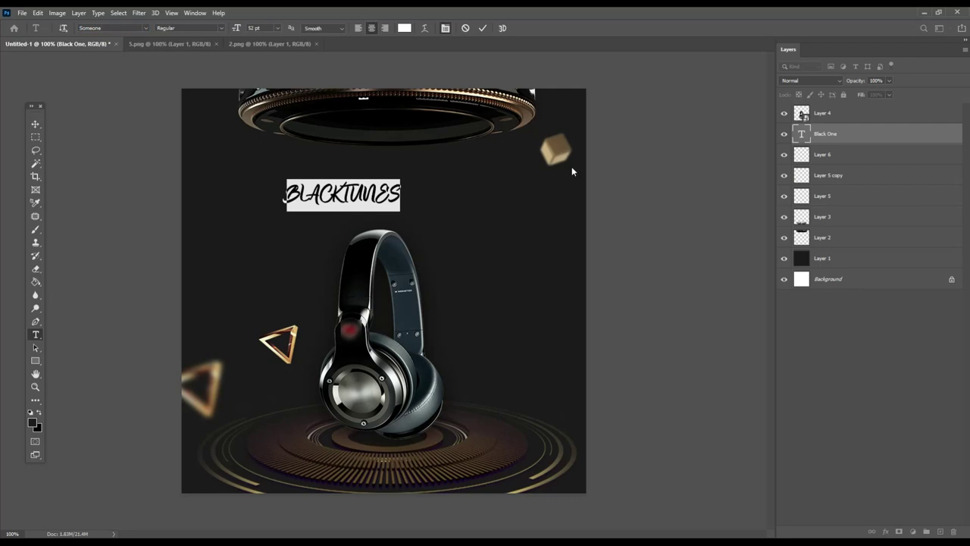
- Turn off All Caps and fix the title to read 'Black Tunes'
key("ctrl+t")
key("ctrl+shift+k")
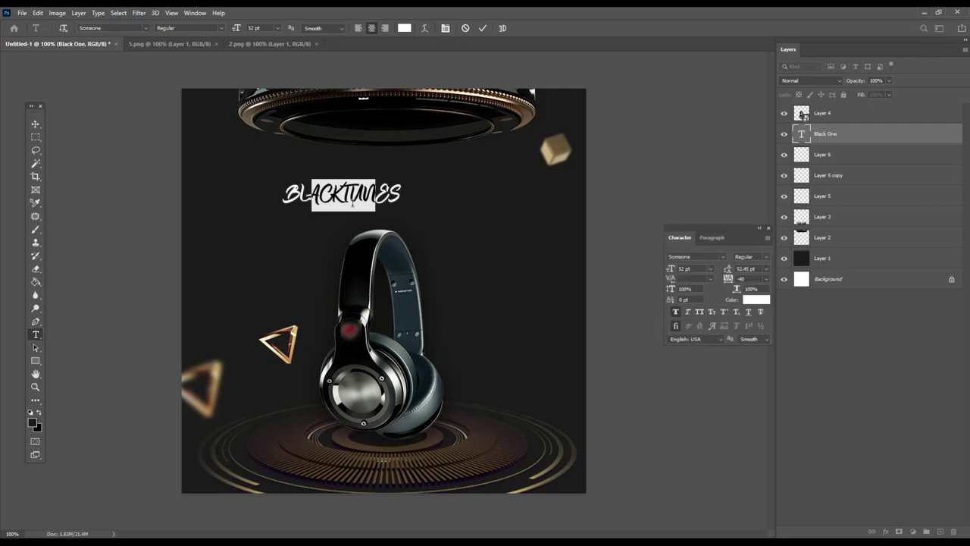
left_click(350, 195)
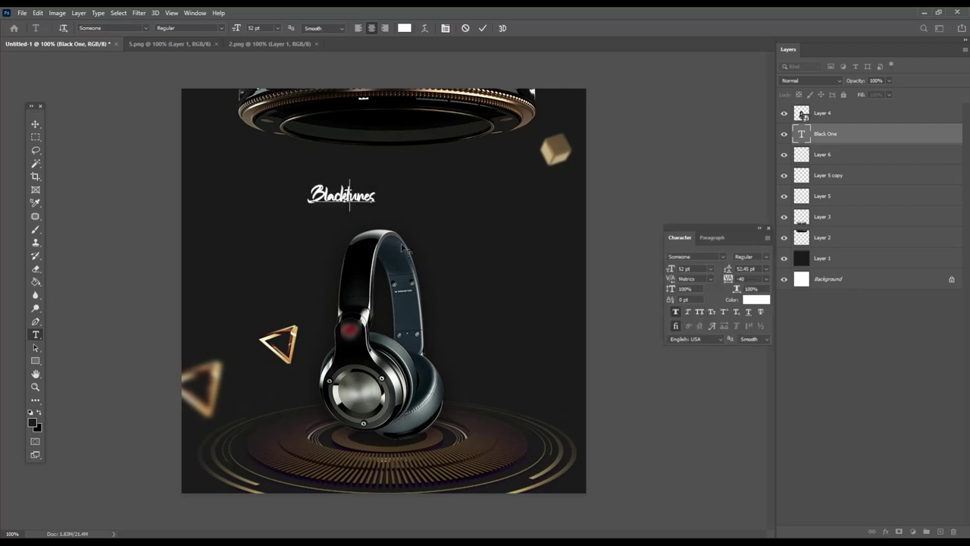
key("Delete")
type("T")
left_click(35, 123)
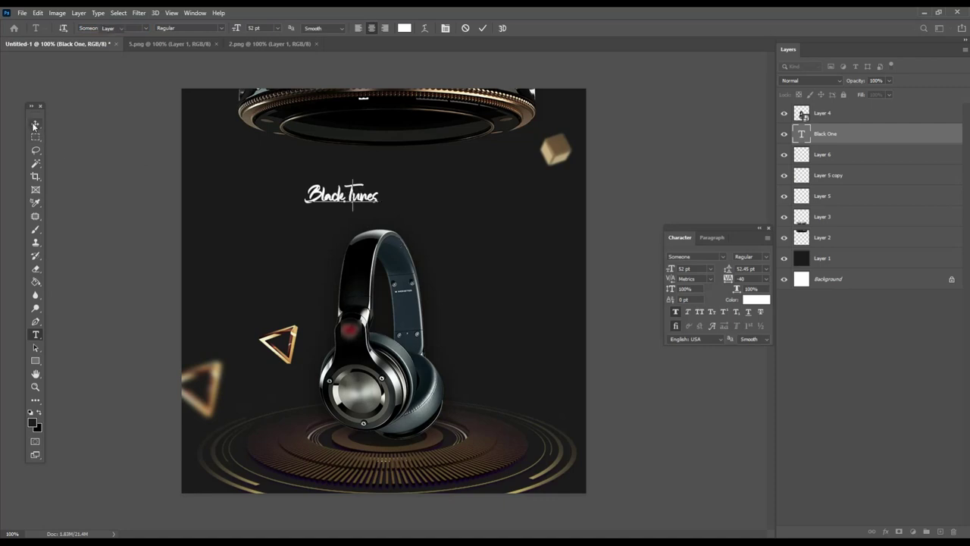
- Enlarge the title to about 122 pt and move it up beneath the dish
key("ctrl+t")
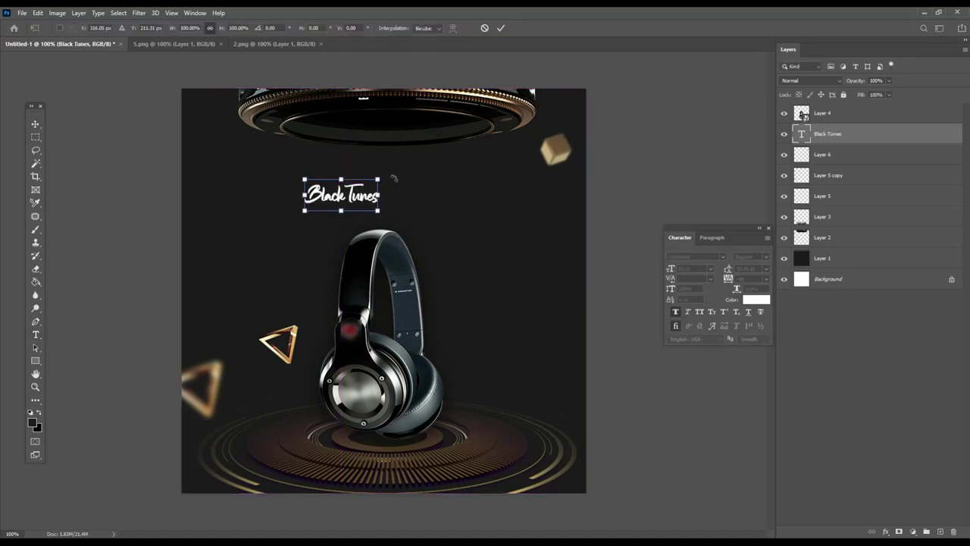
left_click_drag(377, 179, 476, 136)
left_click_drag(425, 174, 421, 168)
key("Return")
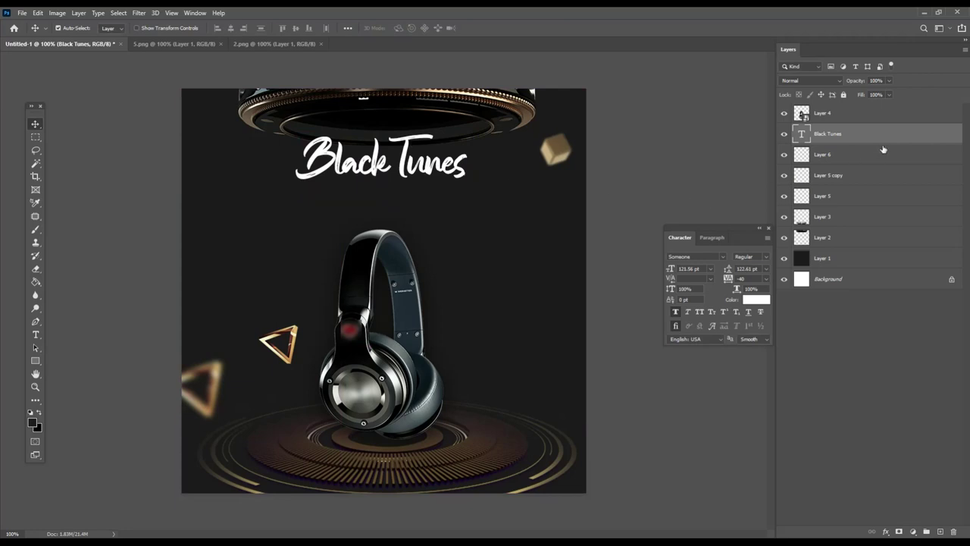
- Apply the Orange, Yellow, Orange preset Gradient Overlay to the Black Tunes layer
right_click(907, 135)
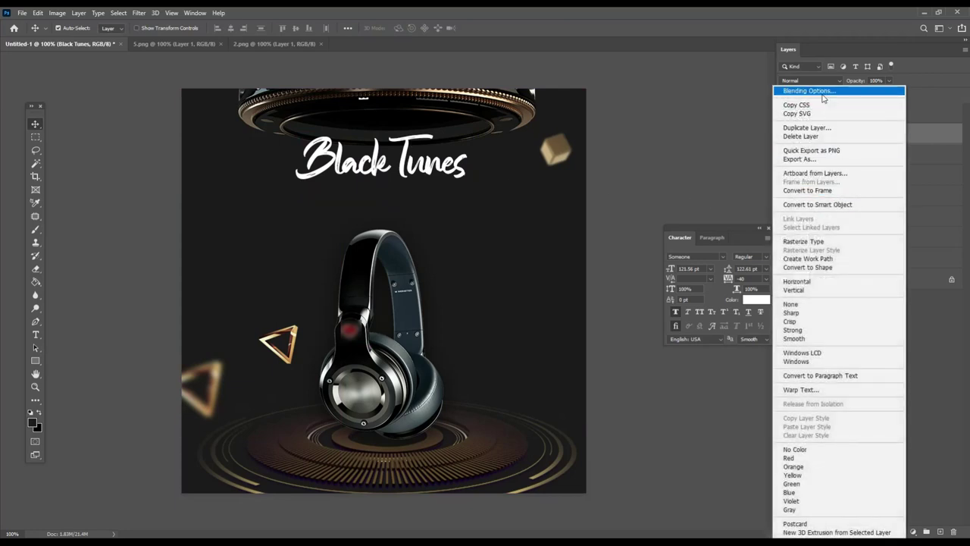
left_click(807, 91)
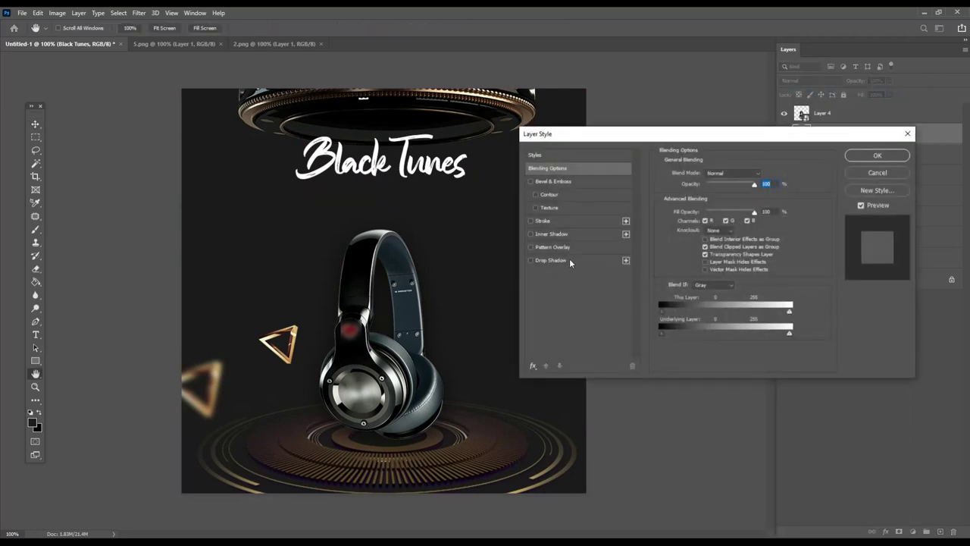
left_click(533, 365)
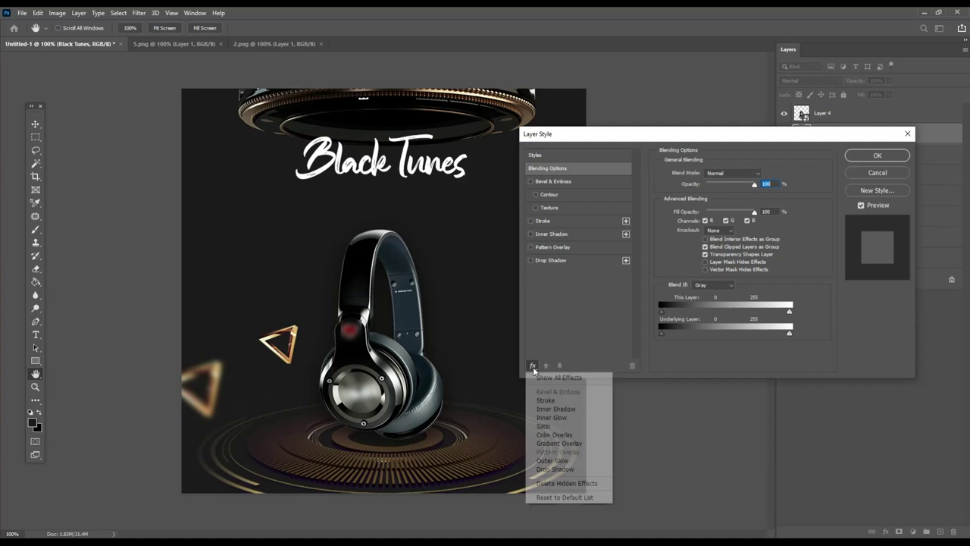
left_click(576, 444)
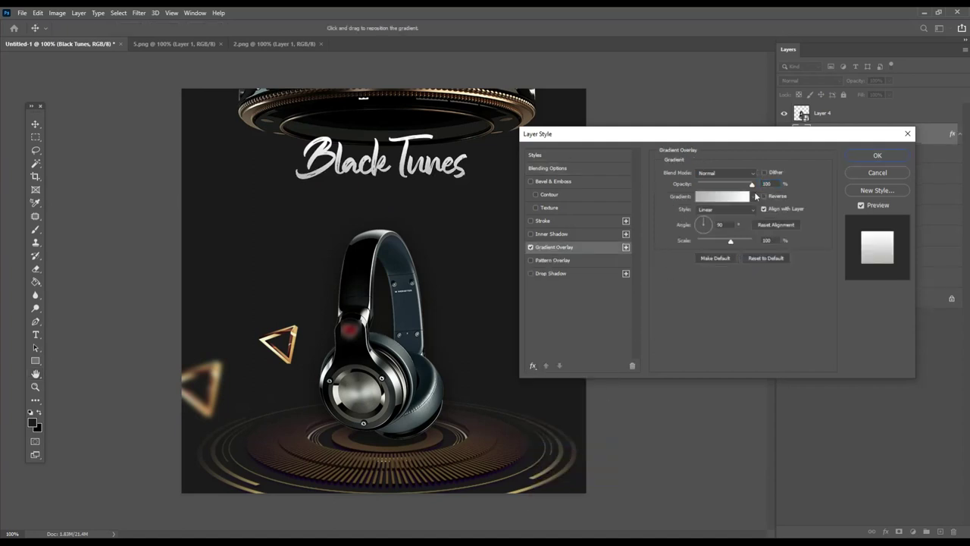
left_click(756, 196)
left_click(758, 217)
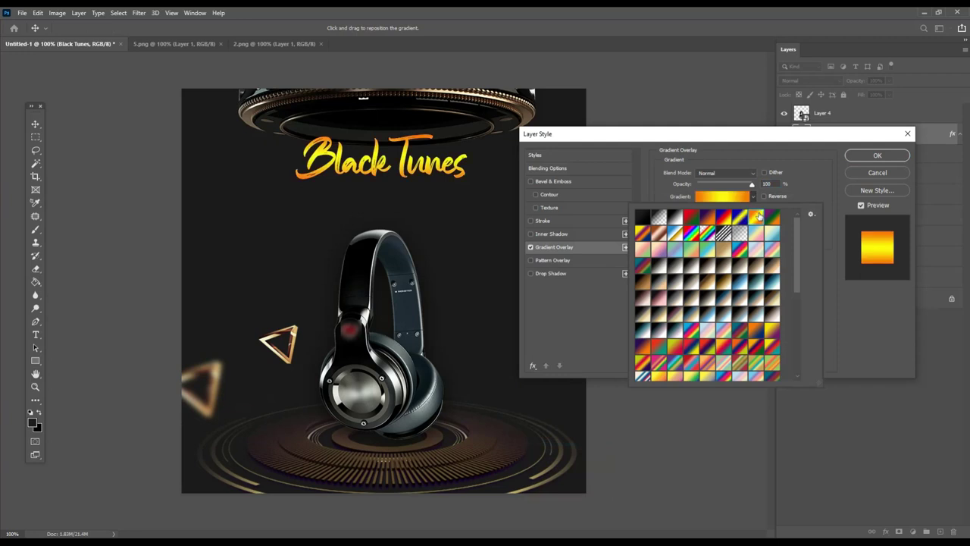
left_click(830, 322)
left_click(735, 198)
- Make the gradient's left stop yellow and its right stop pale yellow
left_click(544, 392)
left_click(588, 435)
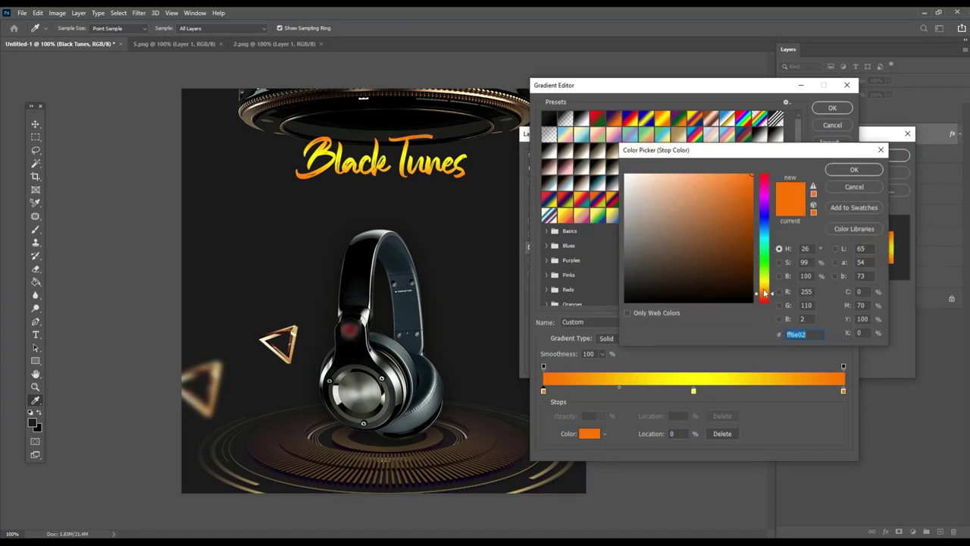
left_click_drag(765, 293, 764, 285)
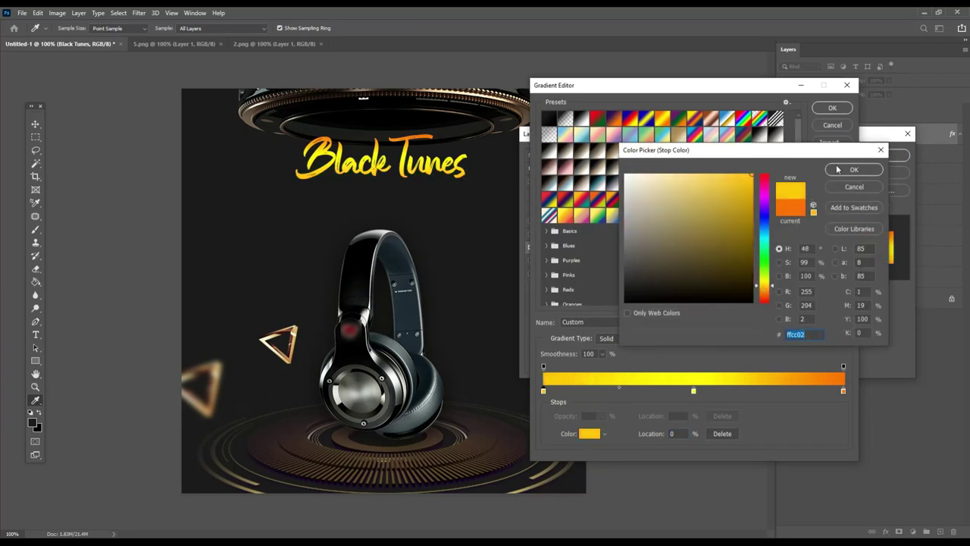
left_click(842, 171)
left_click(844, 392)
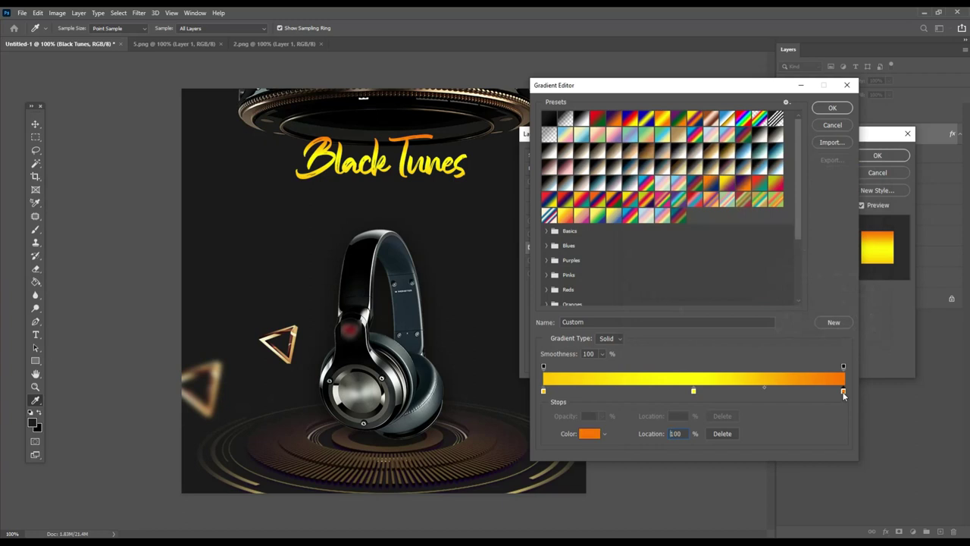
left_click(589, 435)
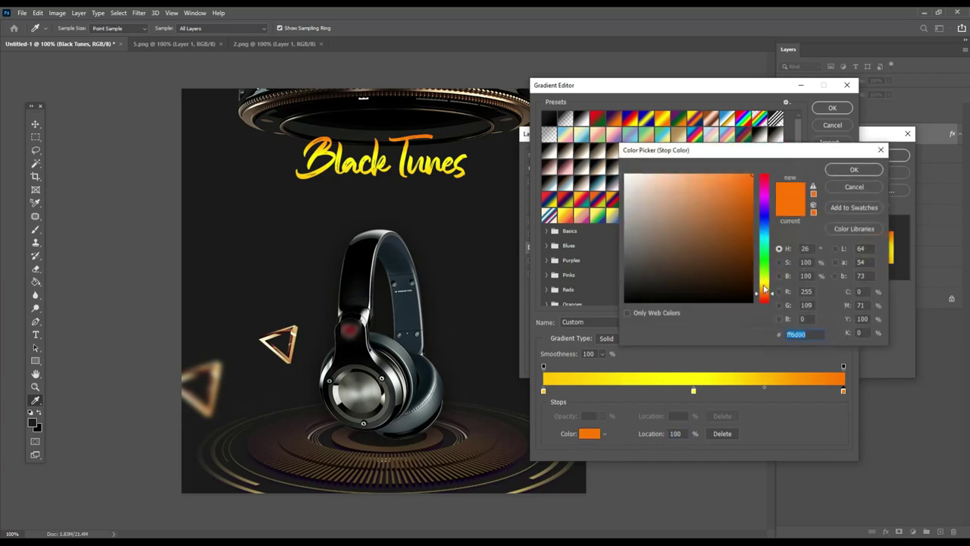
left_click_drag(764, 293, 764, 288)
left_click(695, 175)
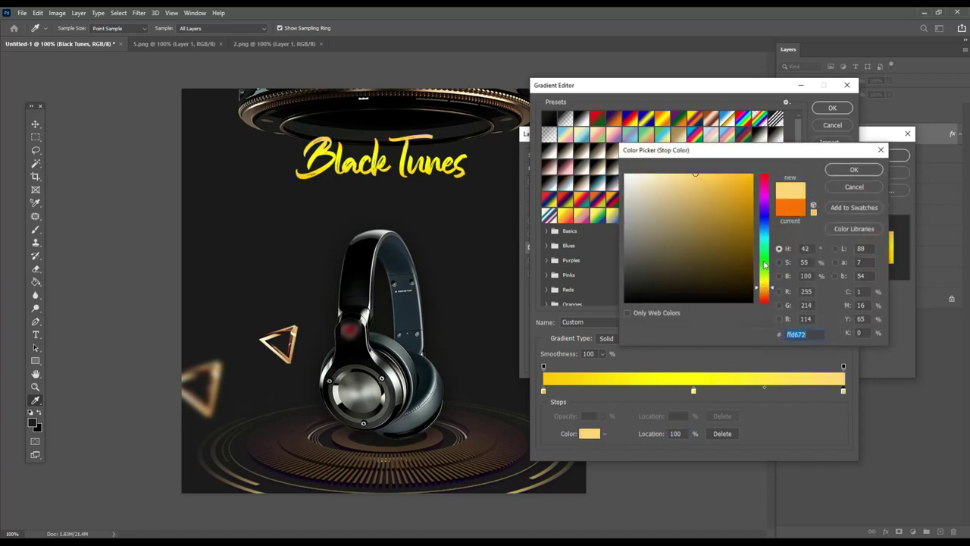
left_click(854, 170)
- Turn the gradient's middle stop olive gold and nudge it slightly right
left_click(694, 391)
left_click(590, 433)
left_click_drag(769, 292, 768, 286)
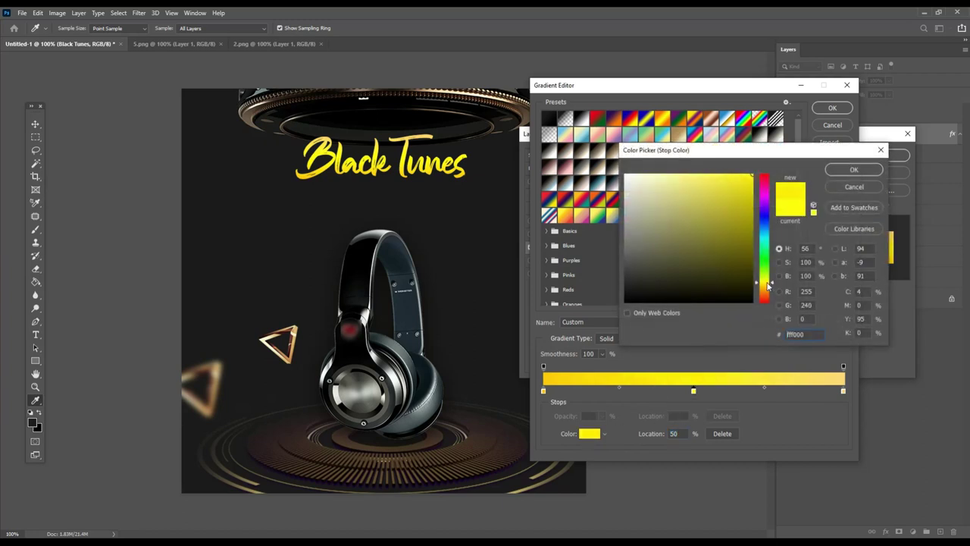
left_click_drag(696, 199, 742, 224)
left_click(854, 170)
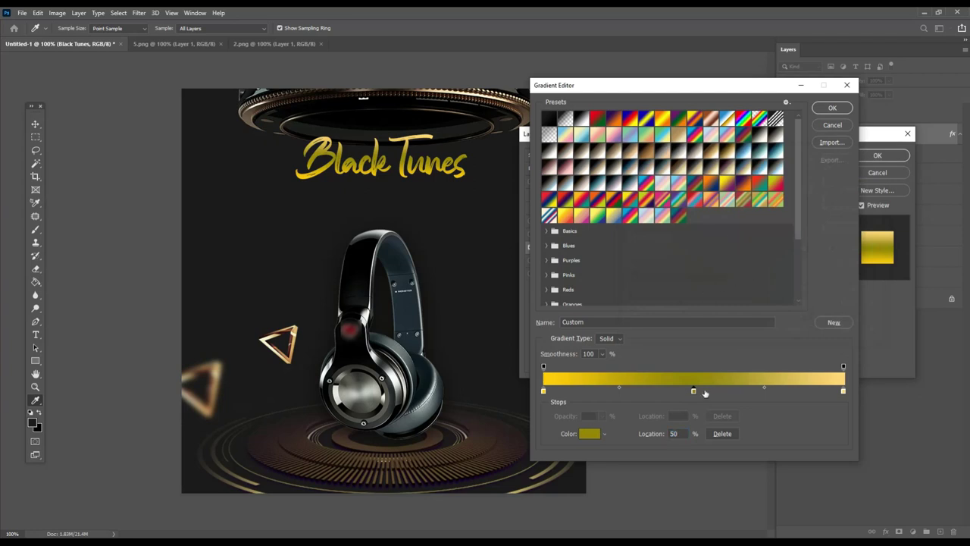
left_click_drag(694, 391, 698, 391)
- Recolour the middle stop bright yellow #fff999 and apply the gradient overlay to the title
left_click(590, 433)
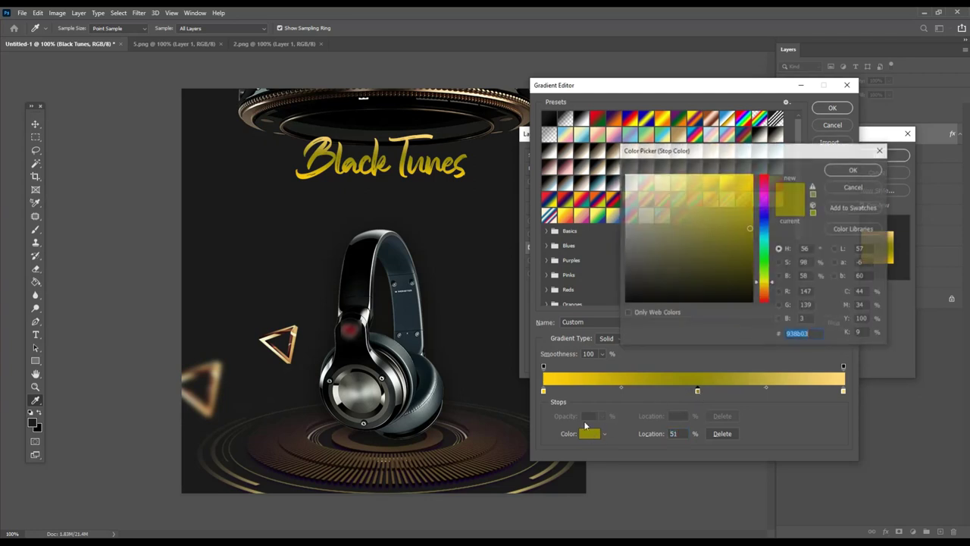
type("eadc00")
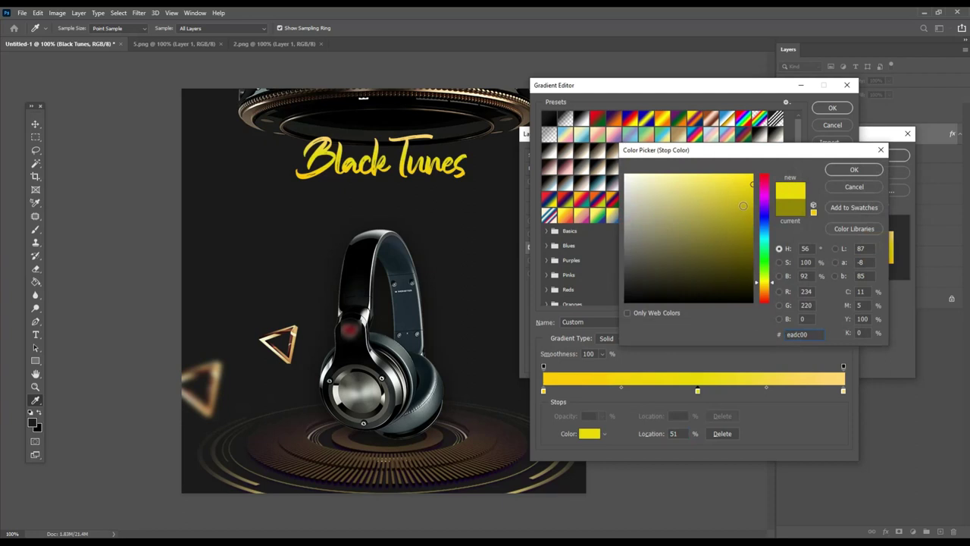
type("f0e200")
type("e2db6a")
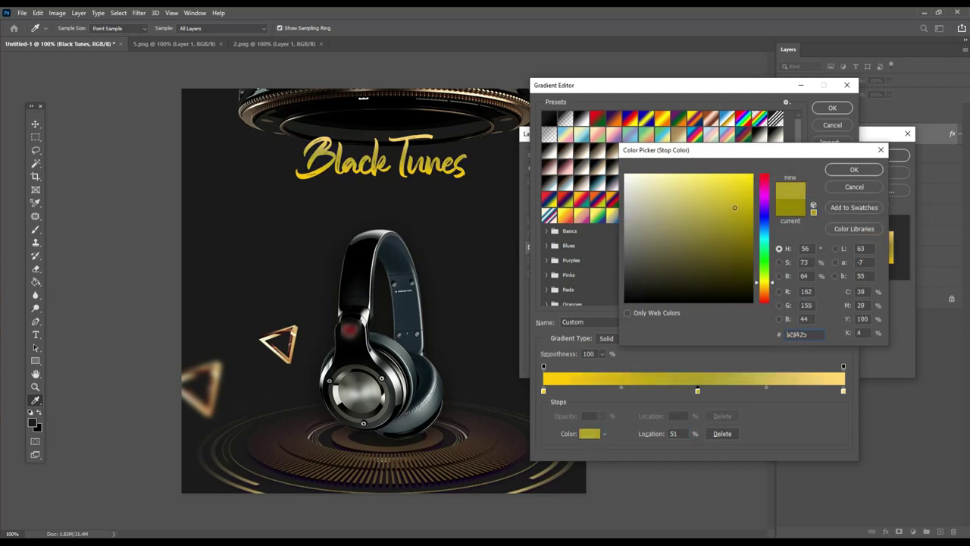
left_click(692, 181)
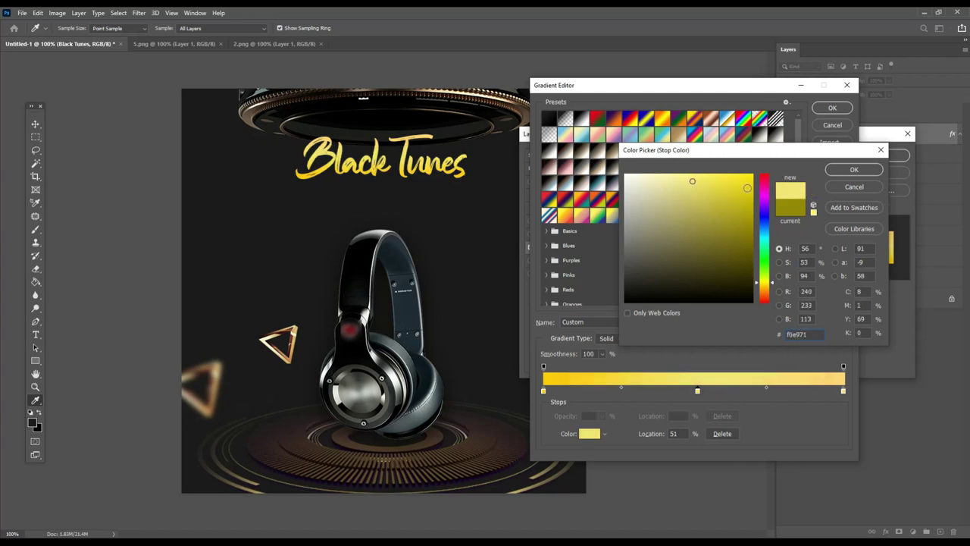
mouse_move(710, 193)
left_mouse_down()
mouse_move(726, 174)
mouse_move(734, 197)
left_mouse_up()
type("fff999")
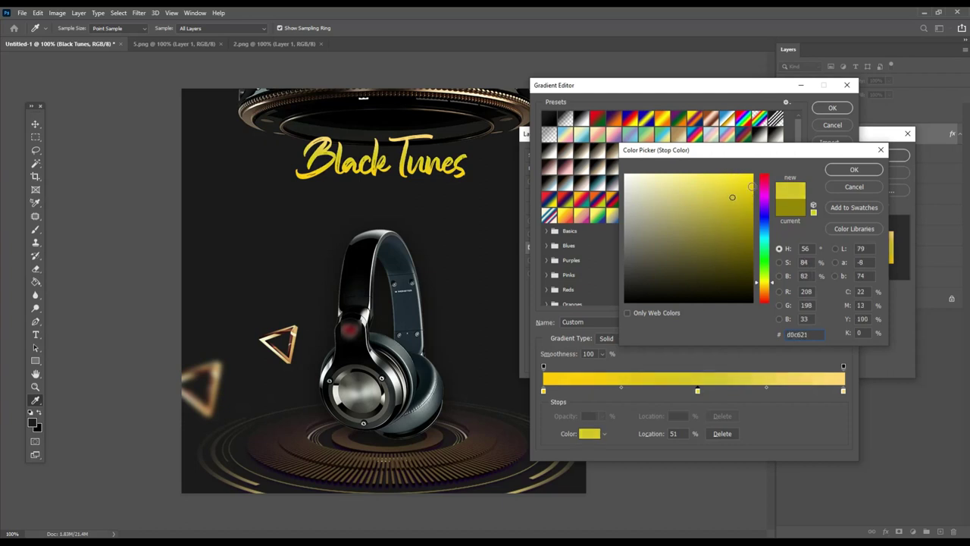
left_click(853, 169)
left_click(833, 107)
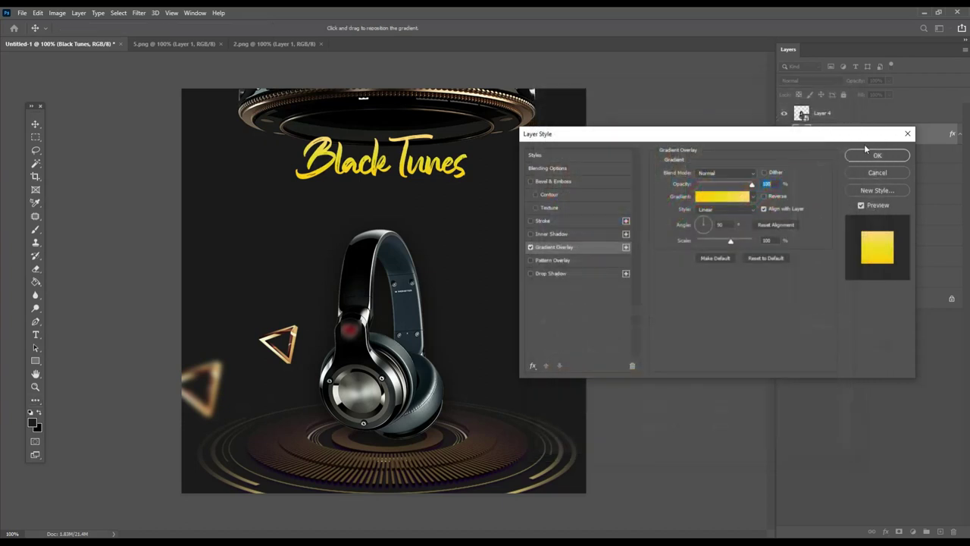
left_click(874, 154)
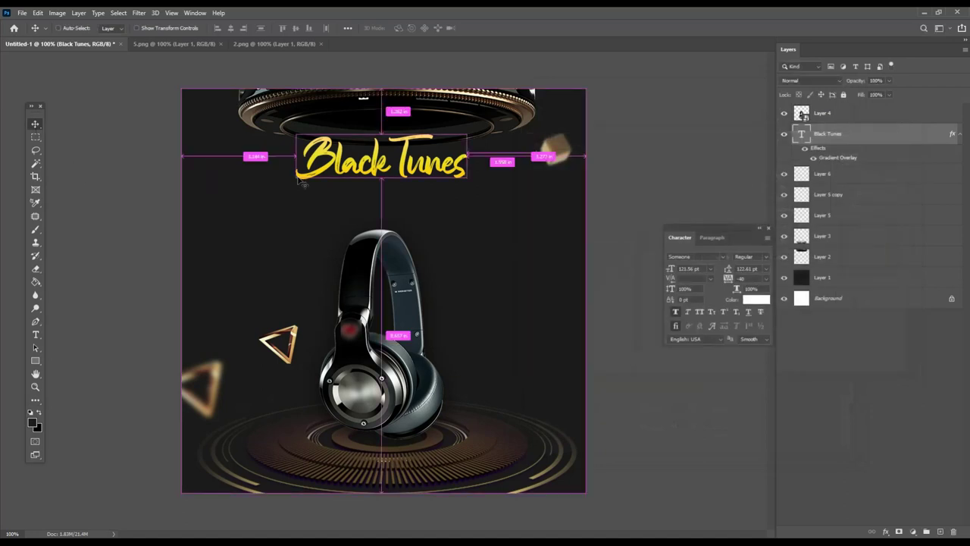
- Scale the Black Tunes title up to about 114%
key("ctrl+t")
left_click_drag(470, 196, 482, 205)
key("Return")
- Type the subtitle 'Active noise canceling headphone' left of the headphones
key("t")
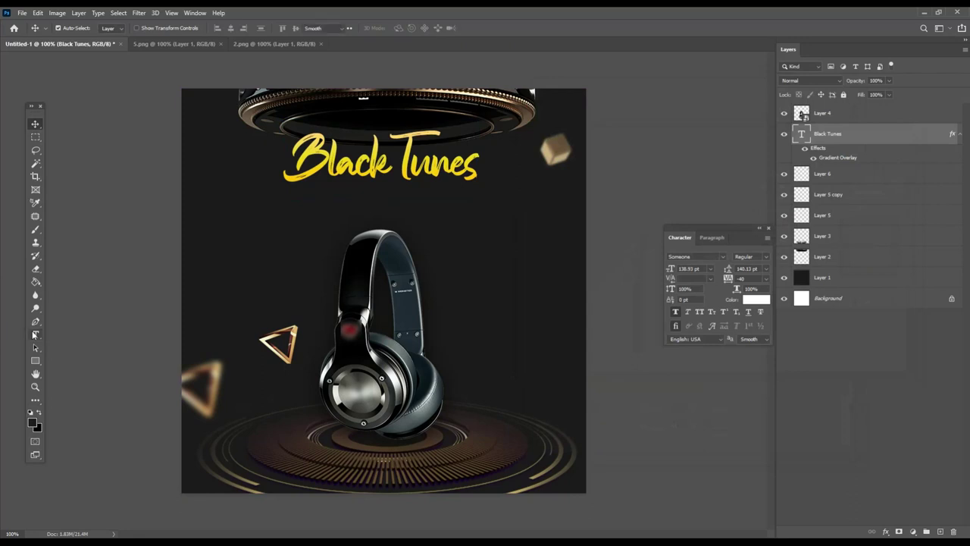
left_click(279, 212)
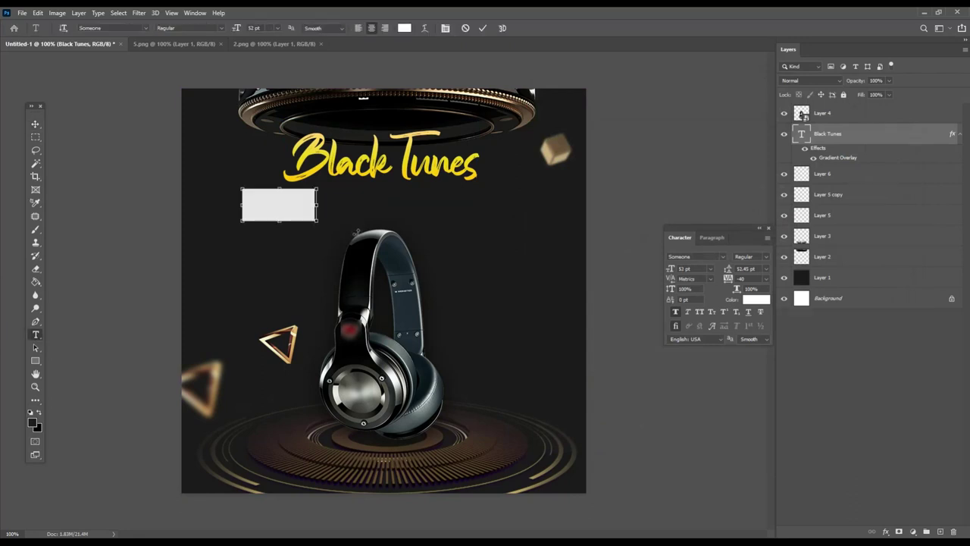
type("Active noise canceling headphone")
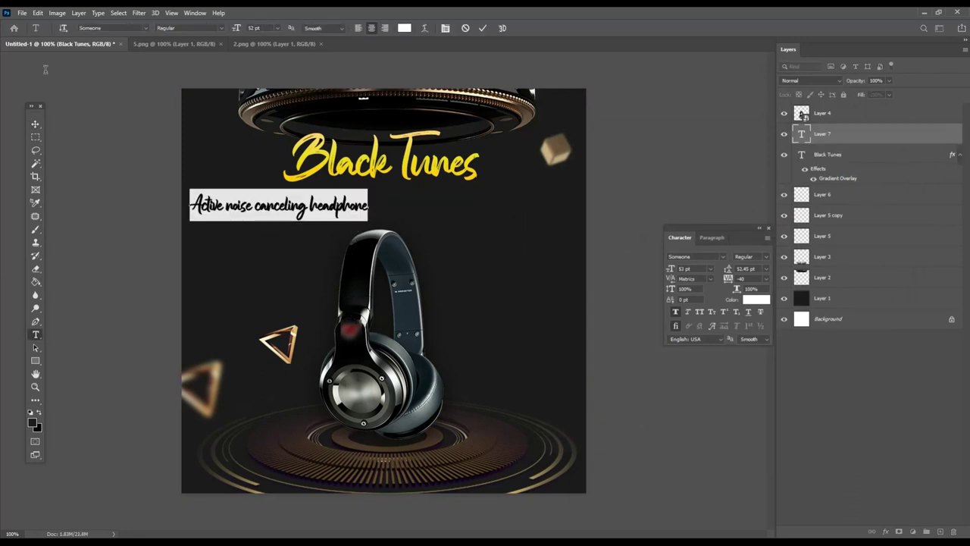
- Set the subtitle to Montserrat Light 24 pt and centre it below Black Tunes
left_click(93, 29)
type("lemon")
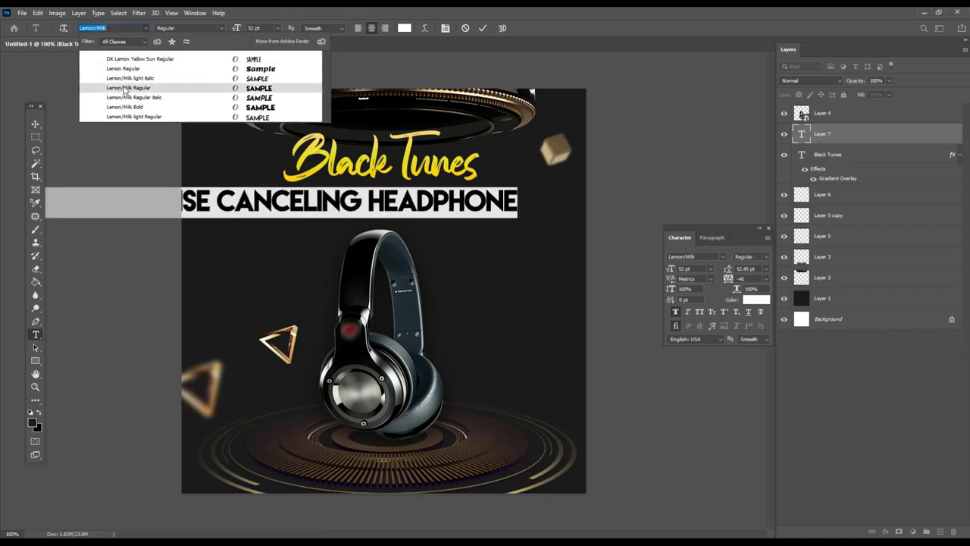
type("mont")
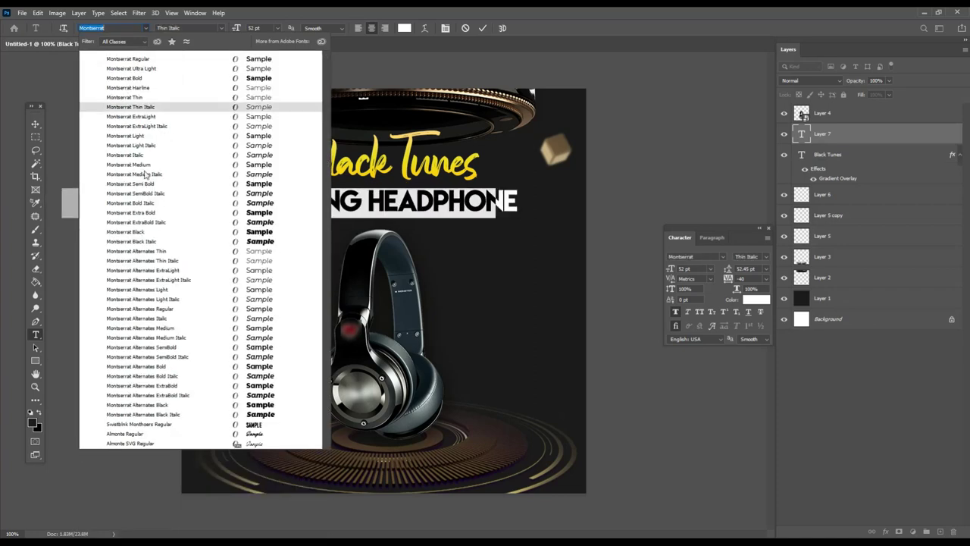
left_click(140, 136)
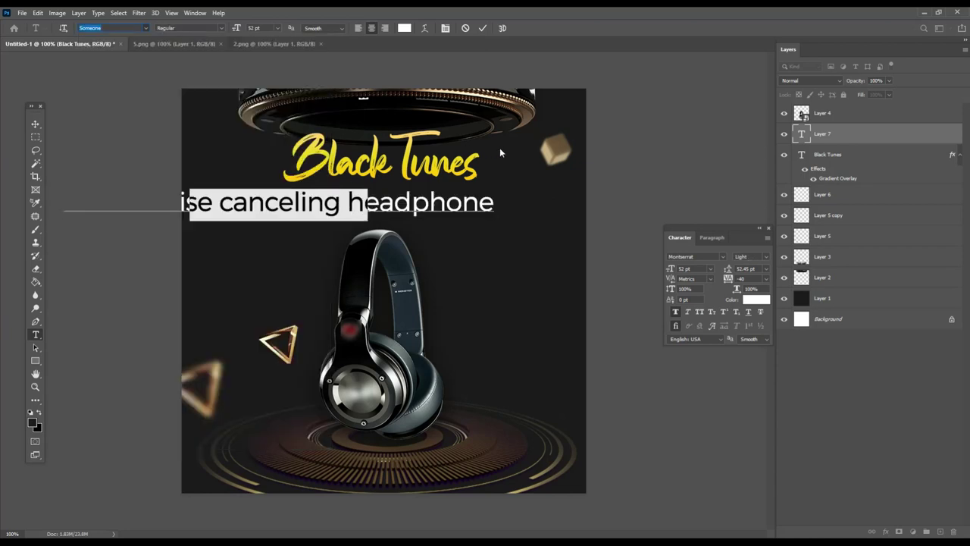
left_click(277, 28)
left_click(264, 118)
left_click(35, 123)
left_click_drag(299, 208, 398, 195)
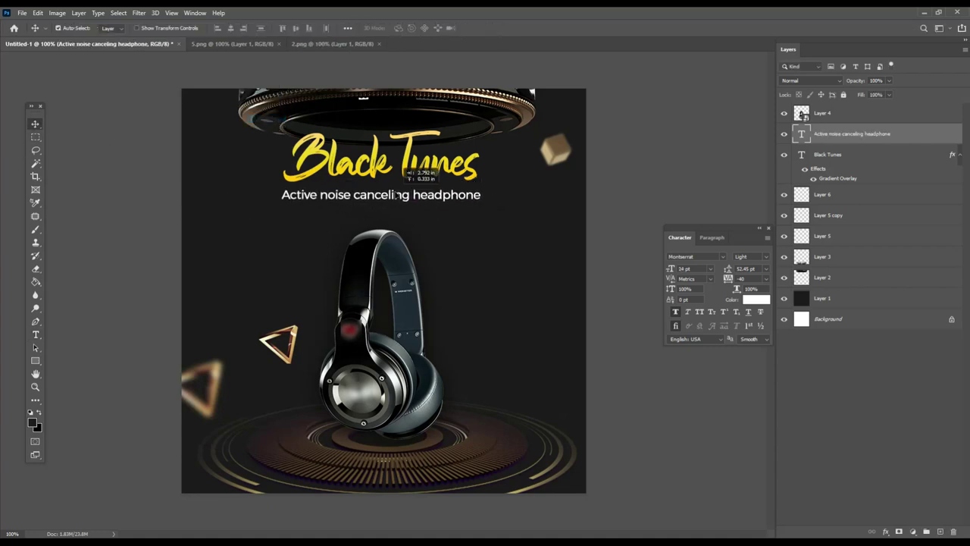
- Nudge the title and subtitle lower and scale both together to about 112%
left_click(379, 173, "shift")
left_click_drag(378, 174, 379, 192)
key("ctrl+t")
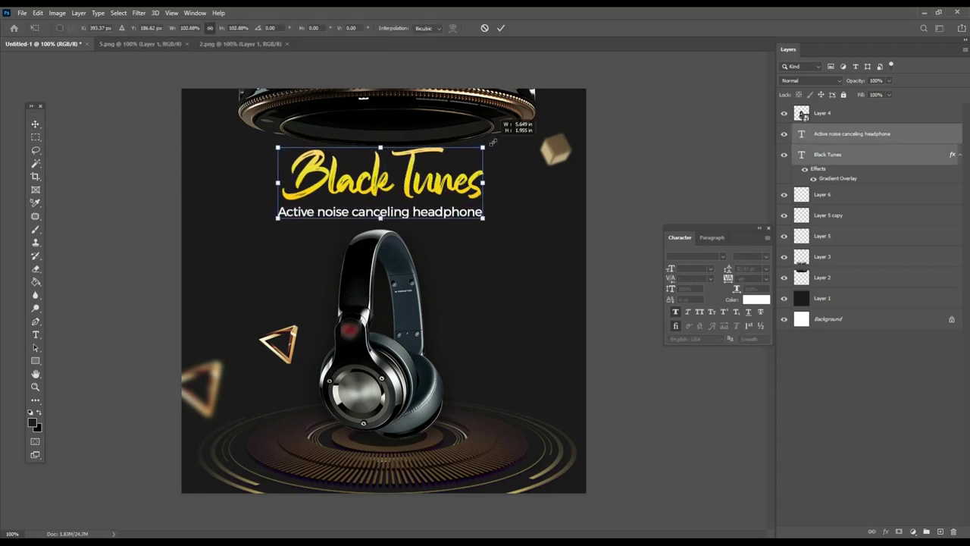
left_click_drag(482, 148, 493, 144)
key("Return")
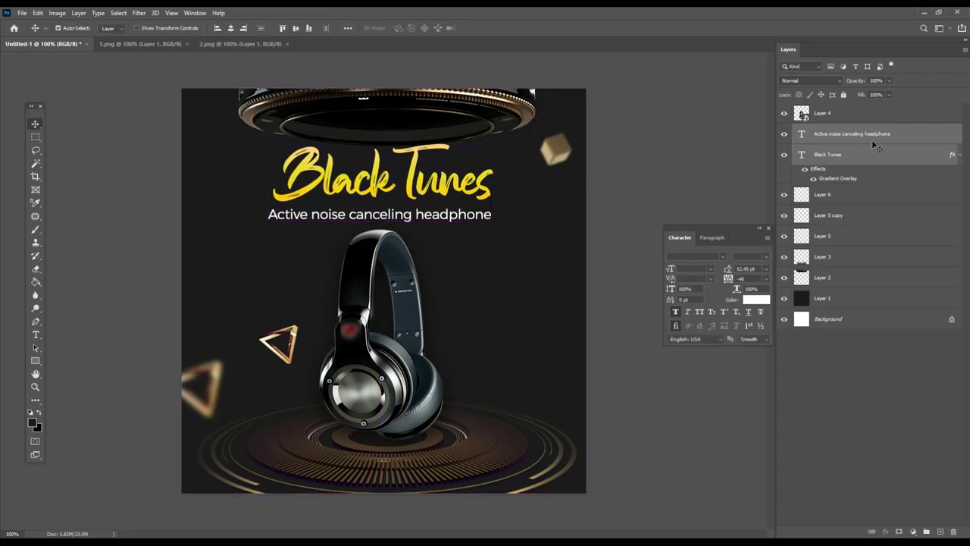
left_click(902, 136)
- Reopen the title's gradient overlay and try new left-stop colours, then discard them
left_click(909, 157)
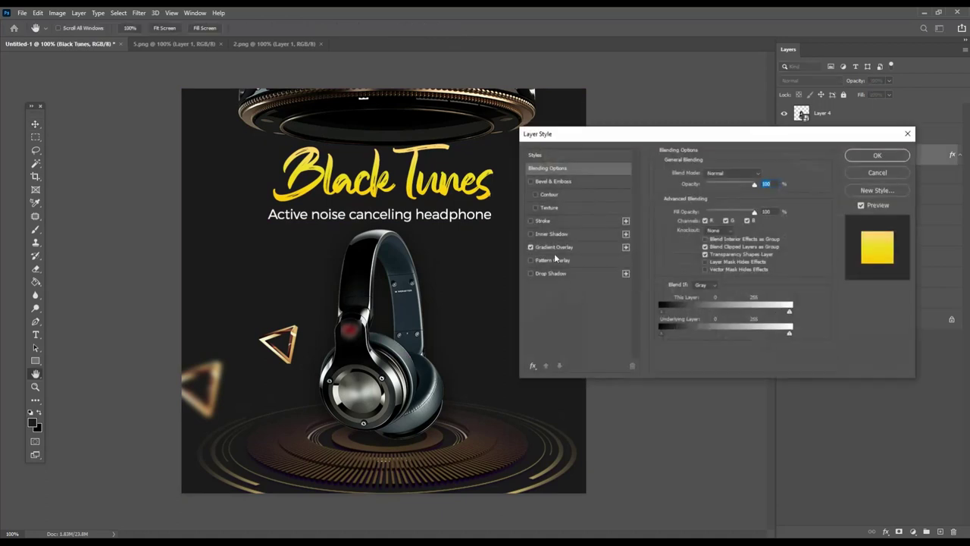
left_click(554, 247)
left_click(749, 198)
double_click(543, 391)
left_click(522, 94)
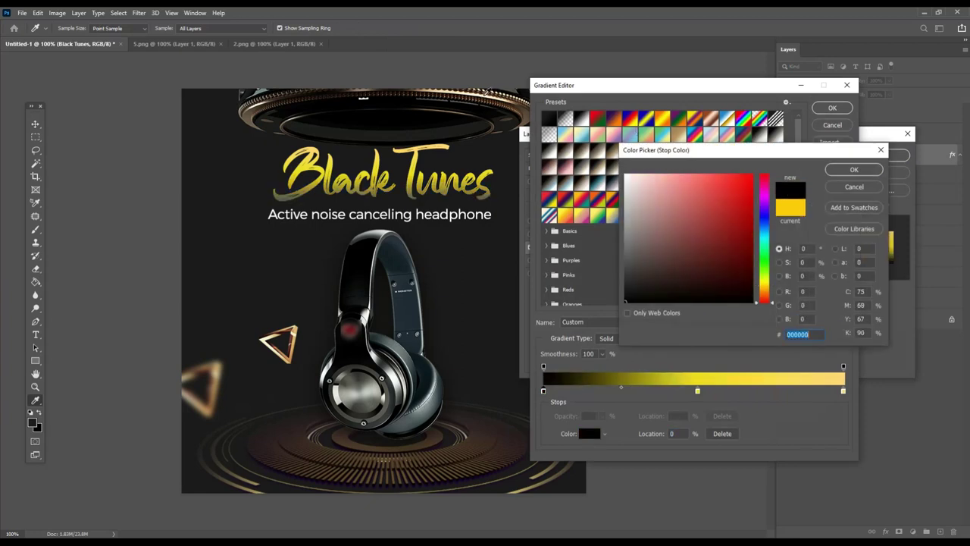
left_click(447, 182)
left_click(494, 91)
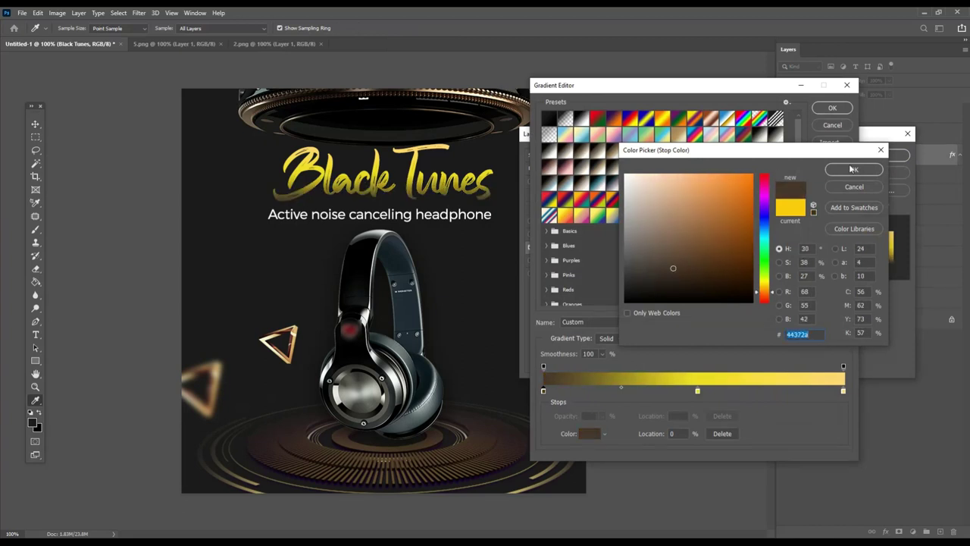
left_click(857, 188)
- Recolour the gradient's middle stop a dark orange-brown
left_click(698, 391)
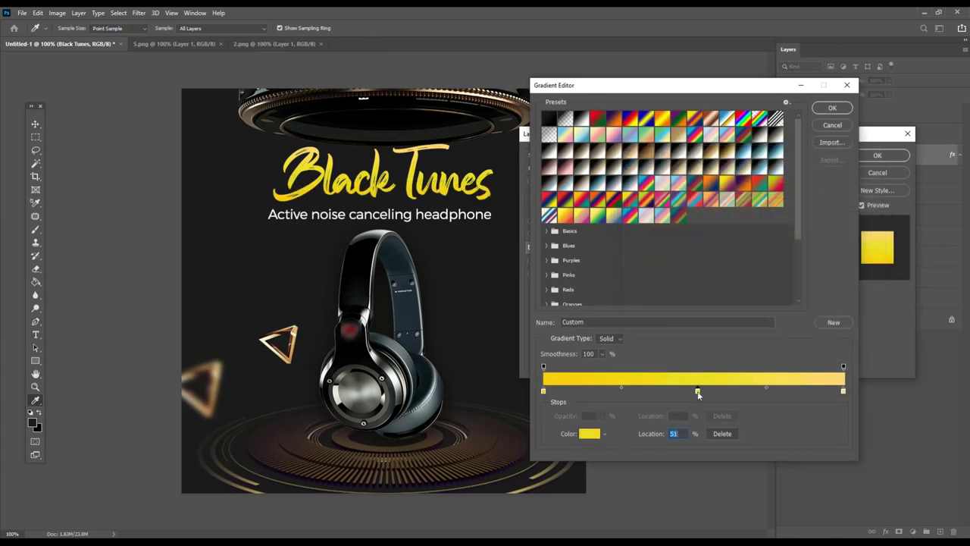
left_click(592, 434)
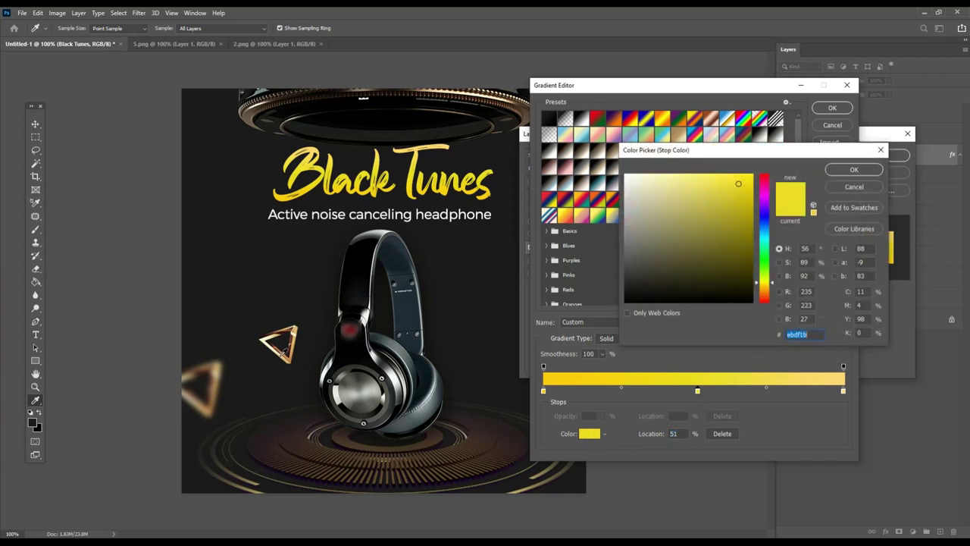
left_click(295, 346)
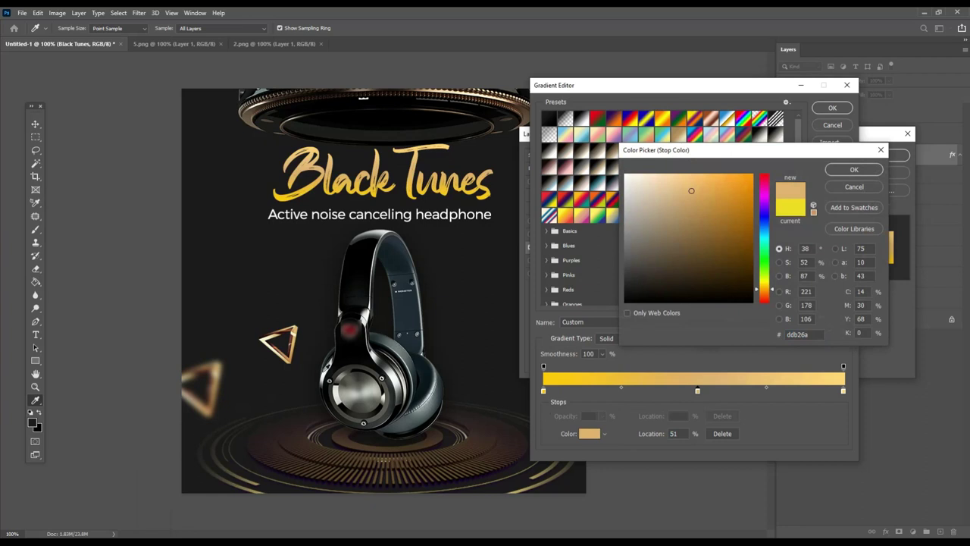
left_click(218, 369)
left_click(413, 182)
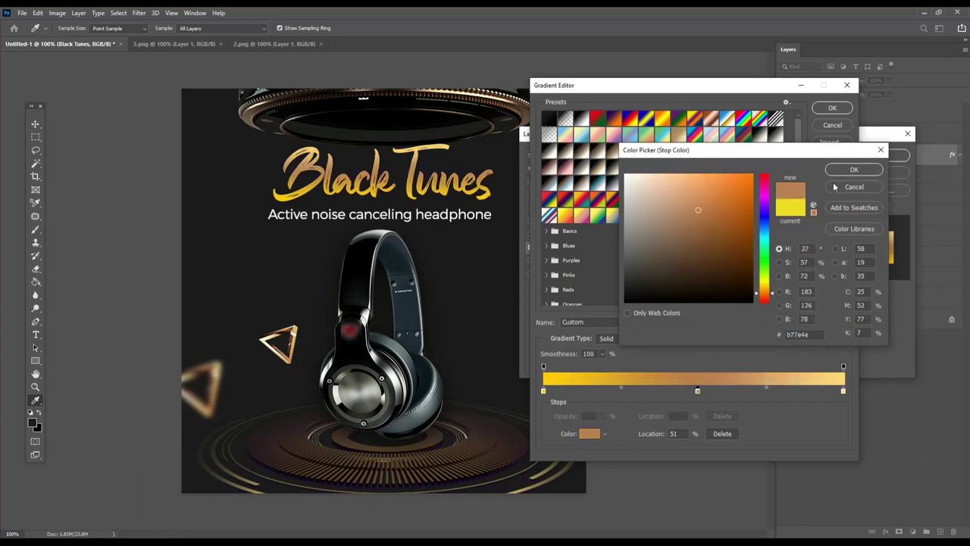
left_click(853, 169)
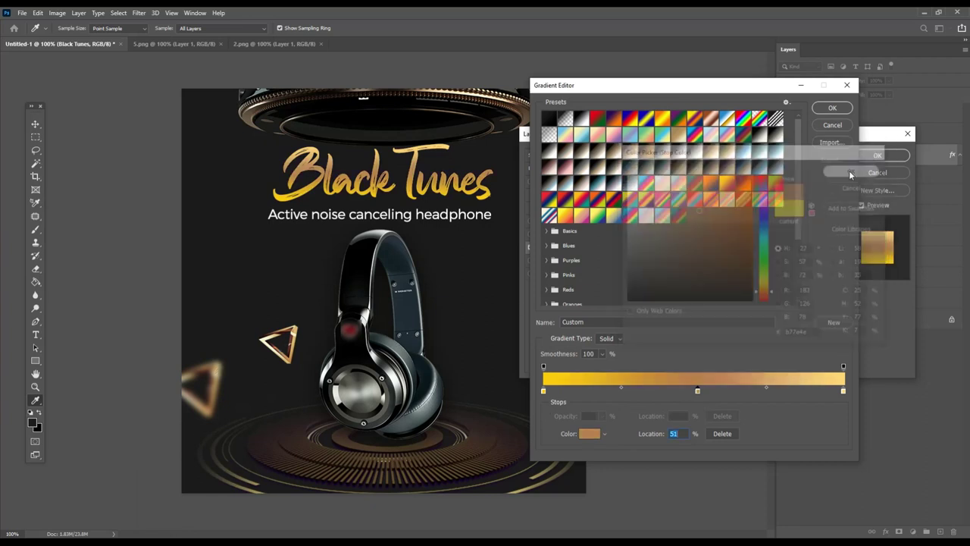
- Make the gradient's right stop gold and apply the updated overlay to the title
left_click(844, 391)
left_click(590, 434)
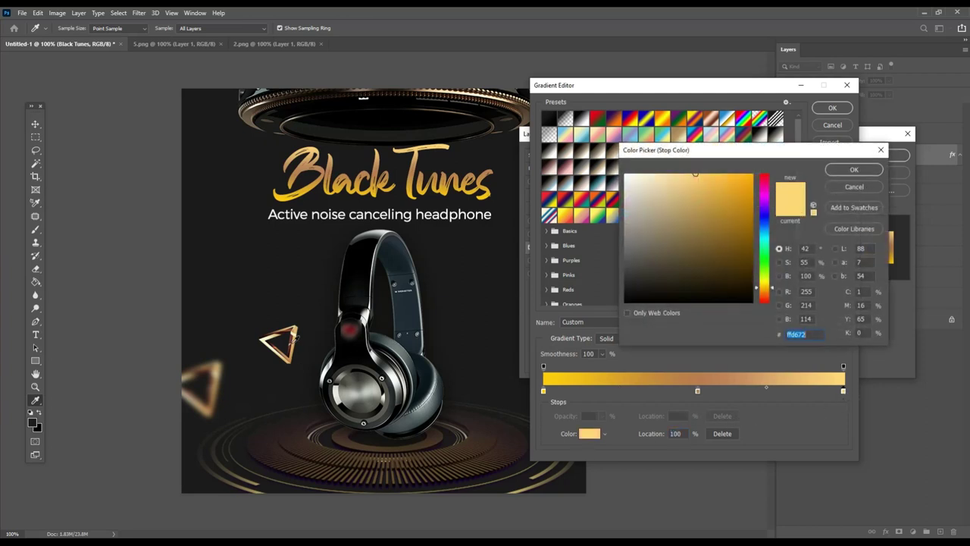
left_click(303, 338)
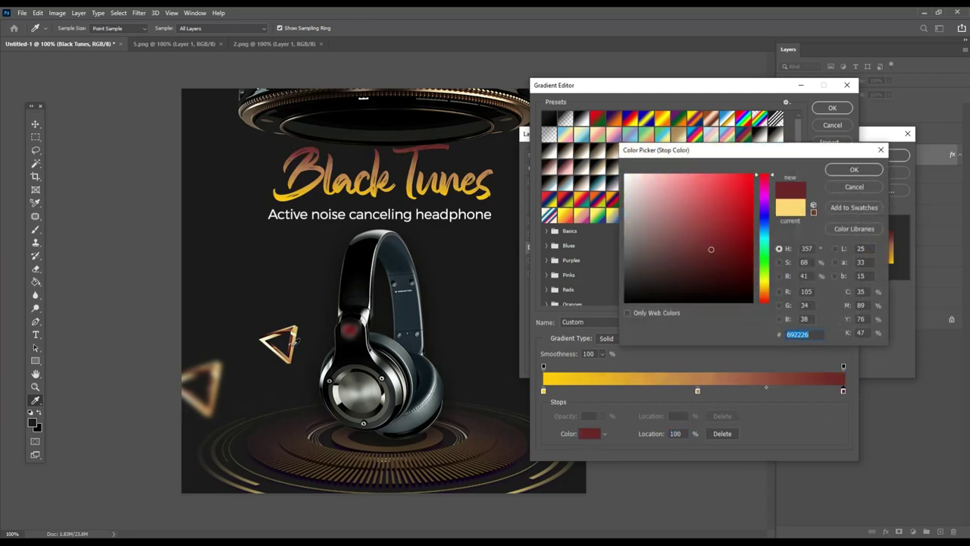
left_click(294, 335)
left_click(843, 170)
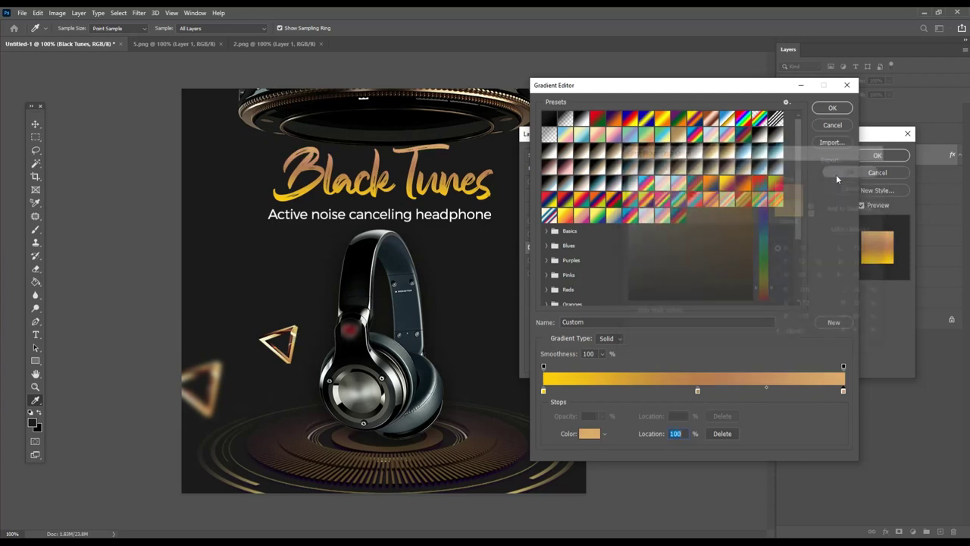
left_click(832, 108)
left_click(871, 145)
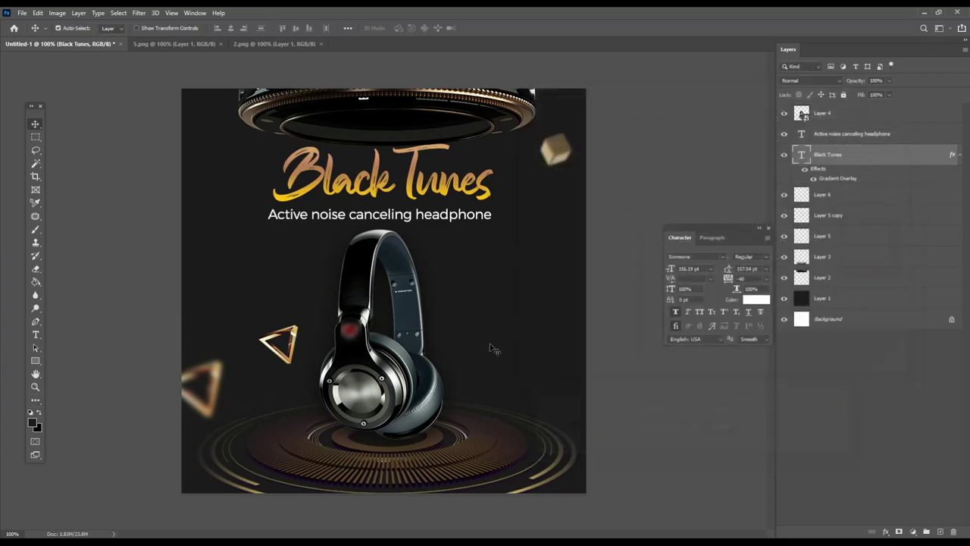
- Set a soft brush to 464 px
key("ctrl")
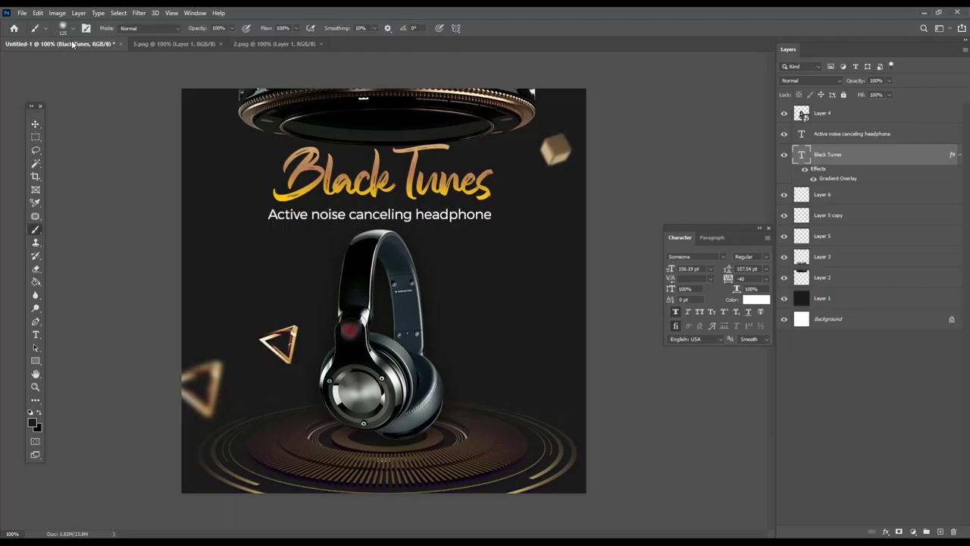
left_click(65, 28)
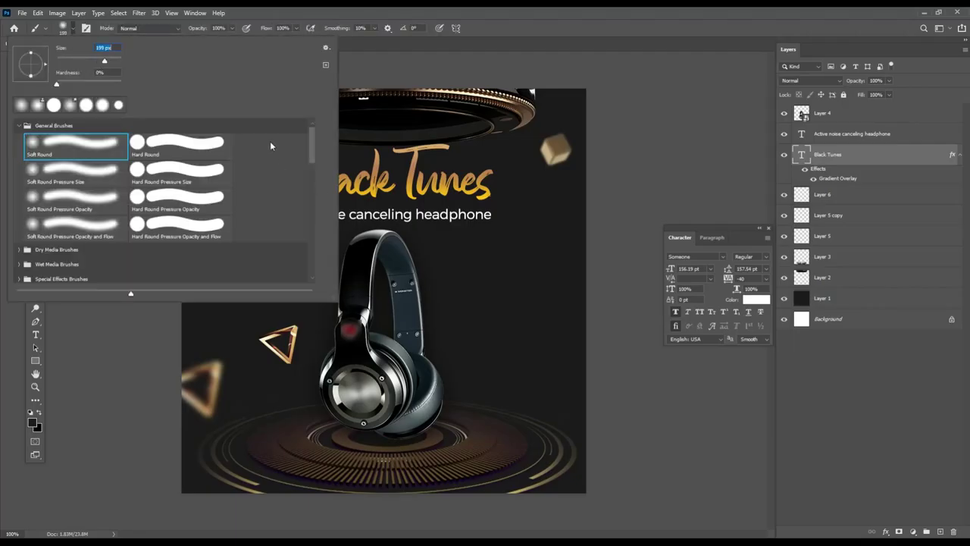
type("464")
key("Return")
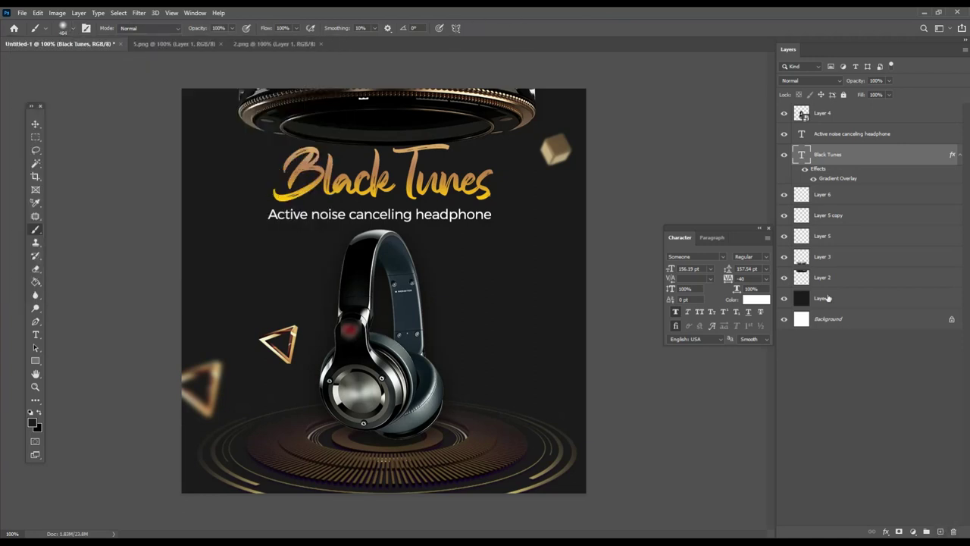
- Add a new layer above Layer 3 and paint a soft white glow behind the headphone
left_click(849, 279)
left_click(872, 262)
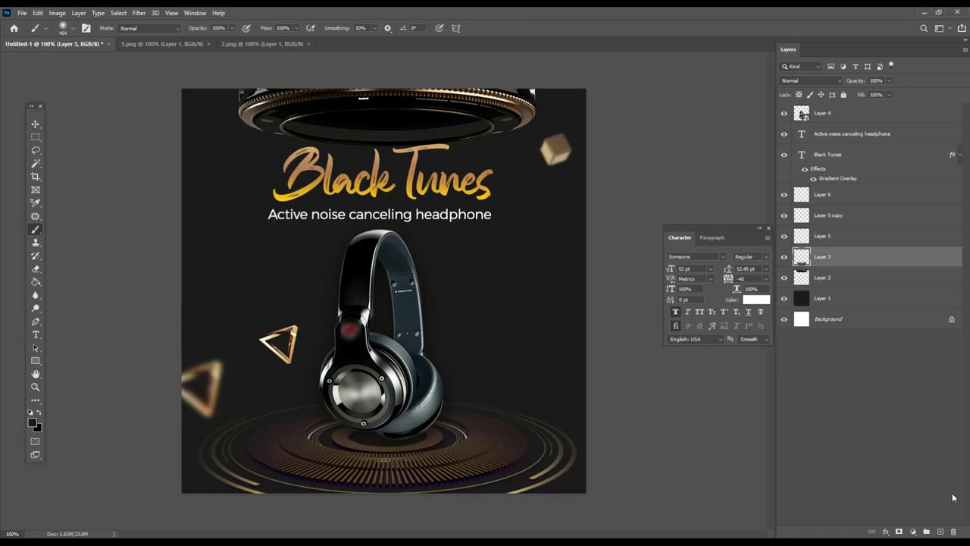
left_click(940, 533)
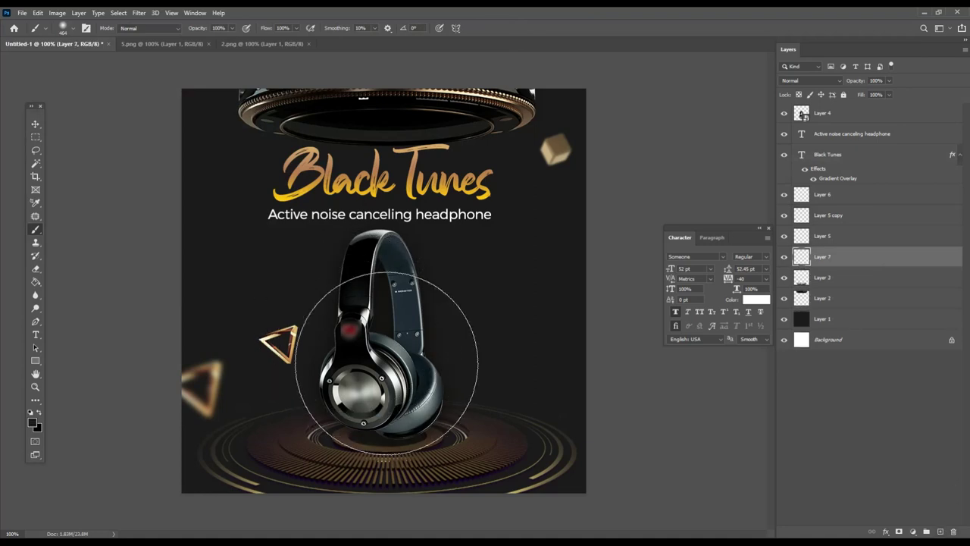
left_click(32, 423)
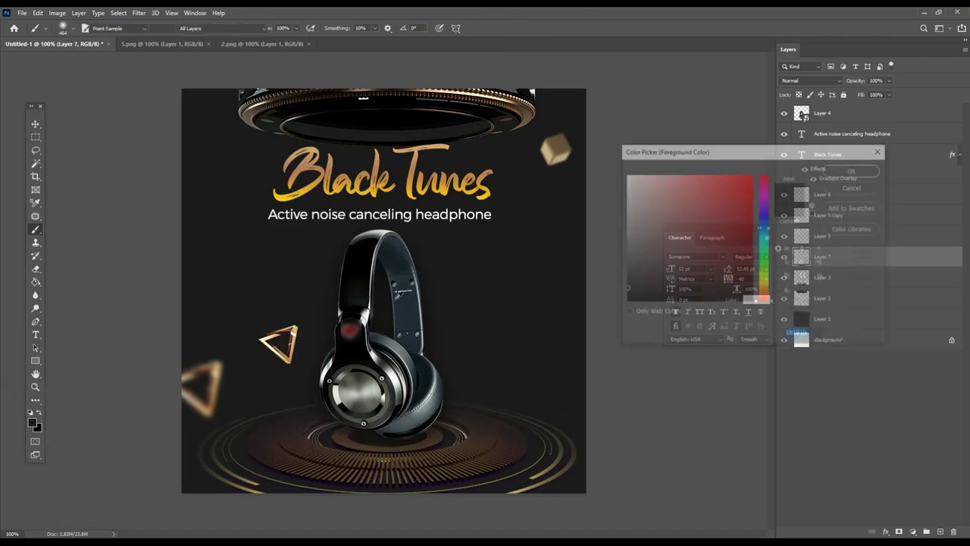
type("ffffff")
left_click(855, 170)
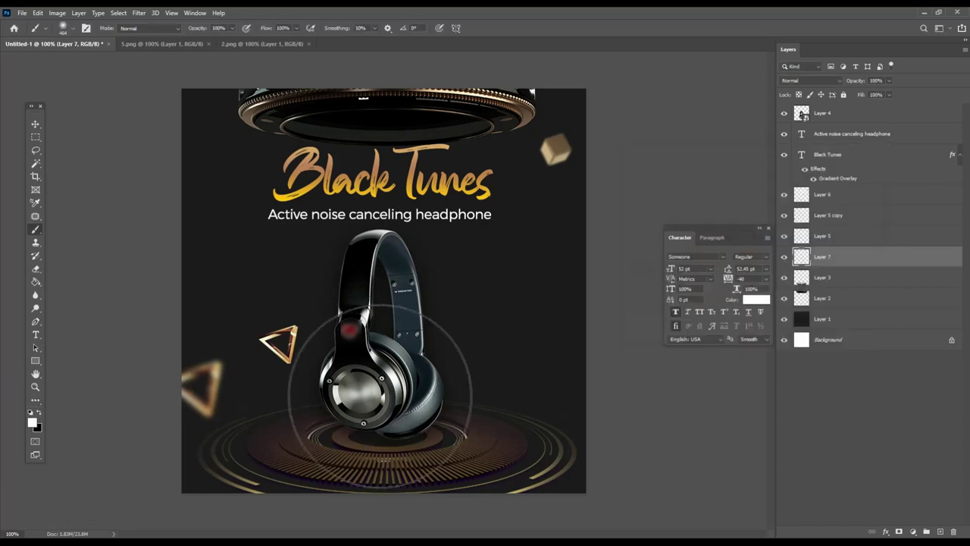
left_click(383, 376)
- Blend the glow in Overlay and squash and widen it toward the headphone base
left_click(35, 123)
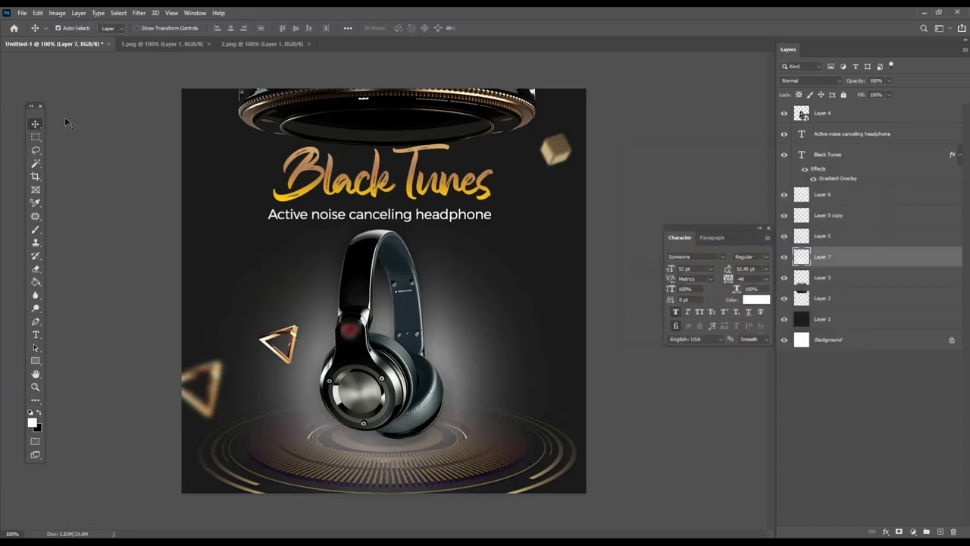
left_click(803, 82)
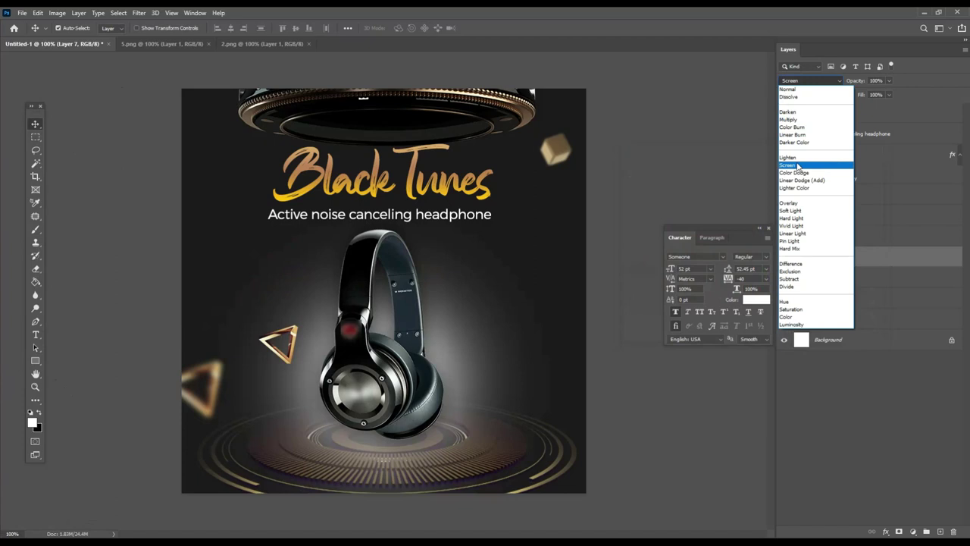
left_click(803, 204)
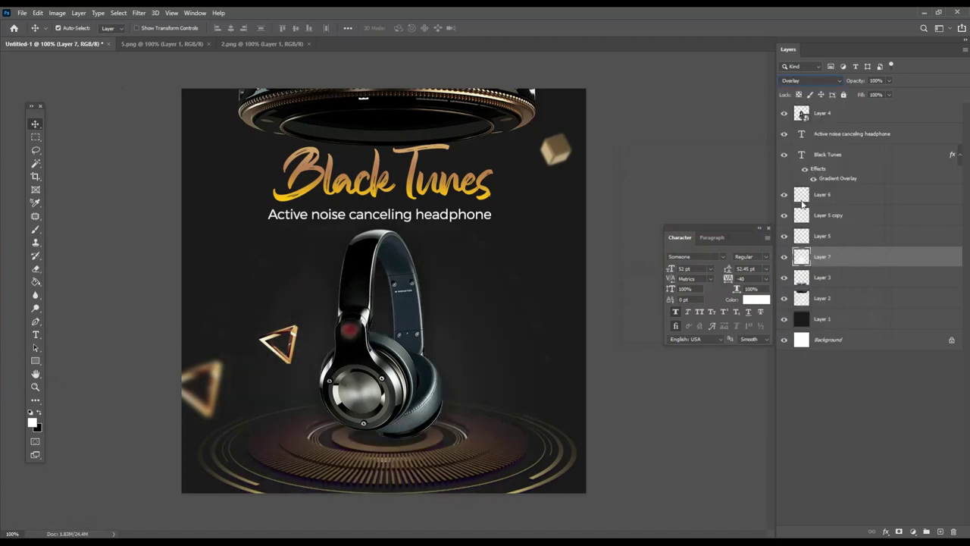
key("ctrl+t")
left_click_drag(381, 190, 381, 387)
left_click_drag(570, 438, 599, 438)
key("Return")
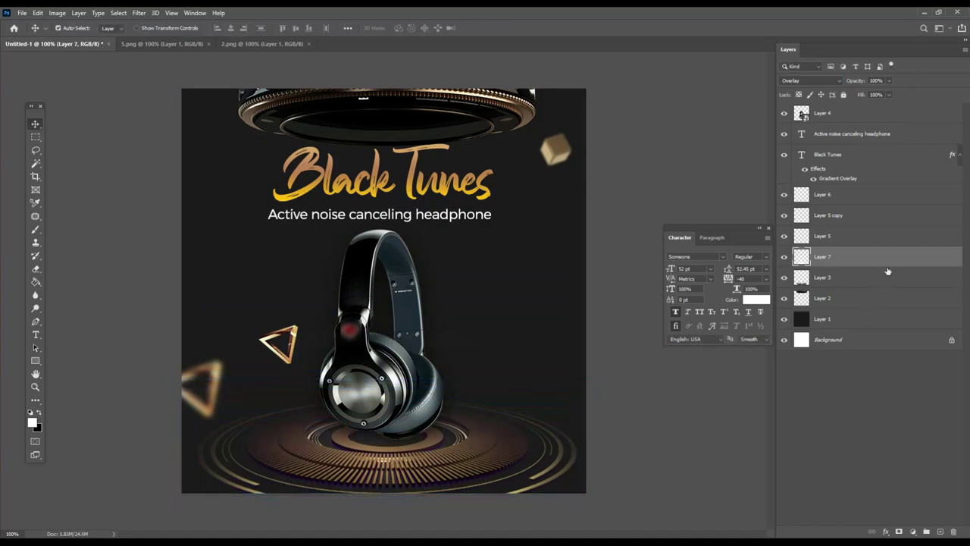
- Paint a second white glow on a new layer, set it to Overlay, and move it behind the title
left_click(35, 230)
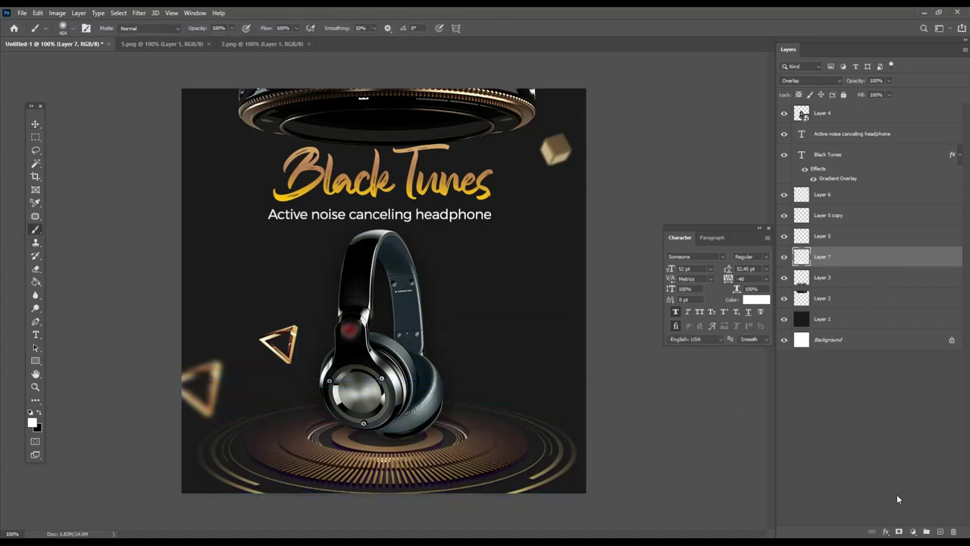
left_click(940, 532)
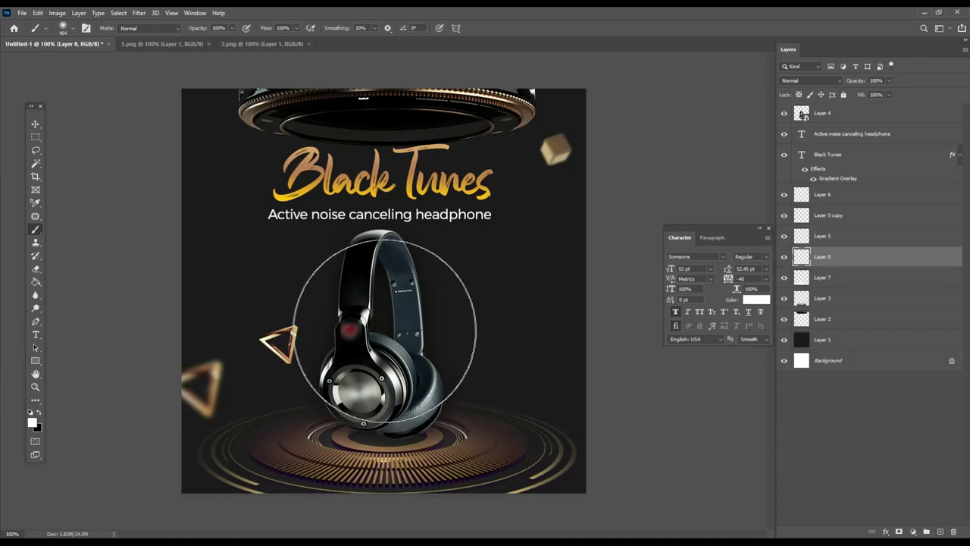
left_click(394, 326)
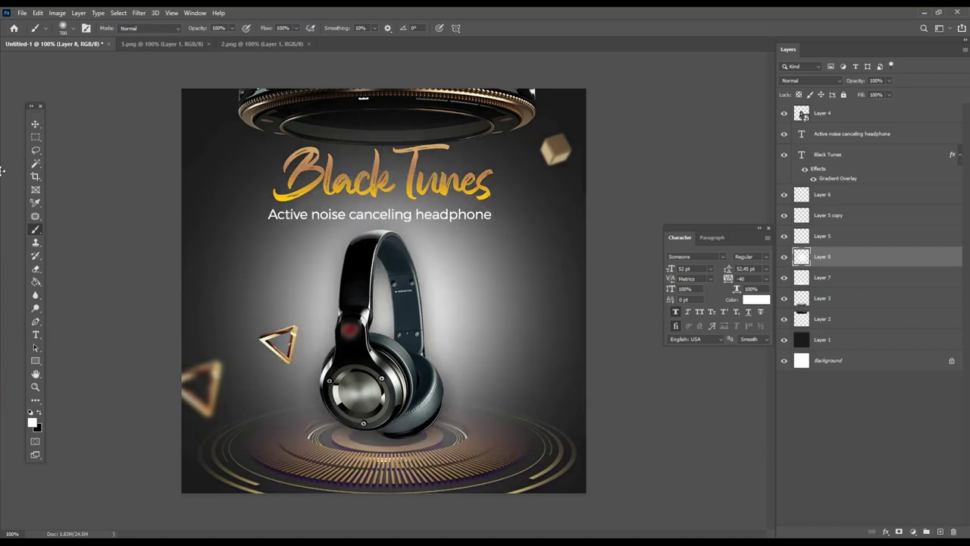
left_click(35, 124)
left_click(808, 82)
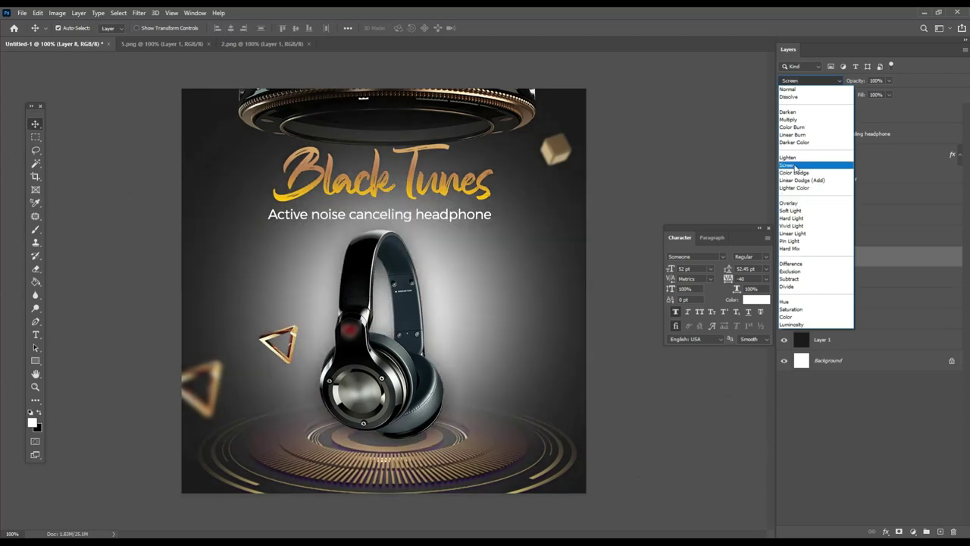
left_click(789, 204)
key("ctrl+t")
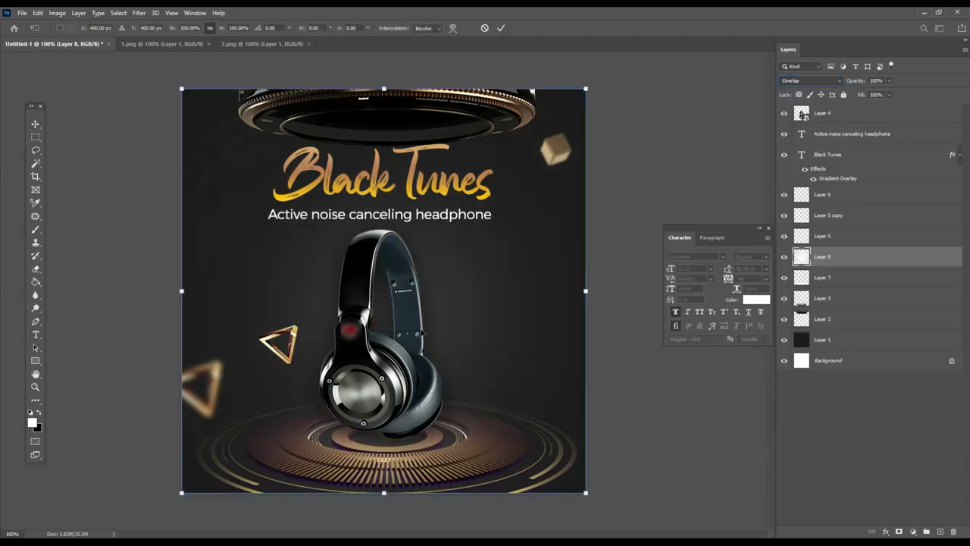
left_click_drag(455, 318, 422, 156)
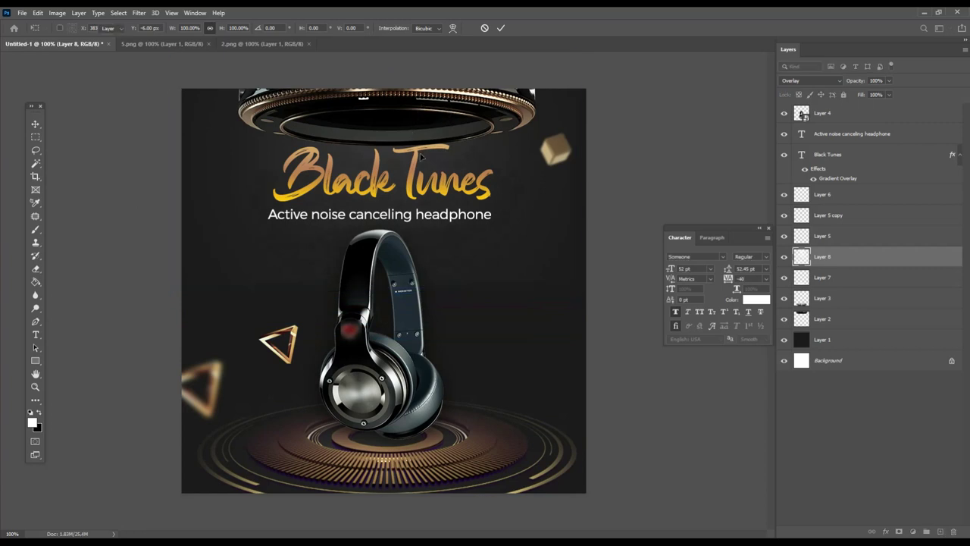
key("Return")
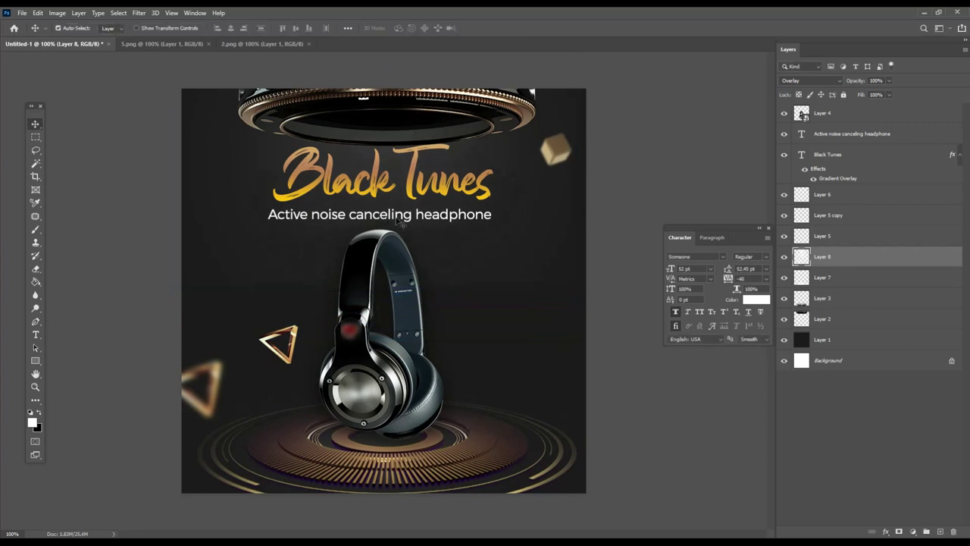
- Duplicate the blurred gold triangle to the poster's right edge and rotate the copy
left_click(222, 377)
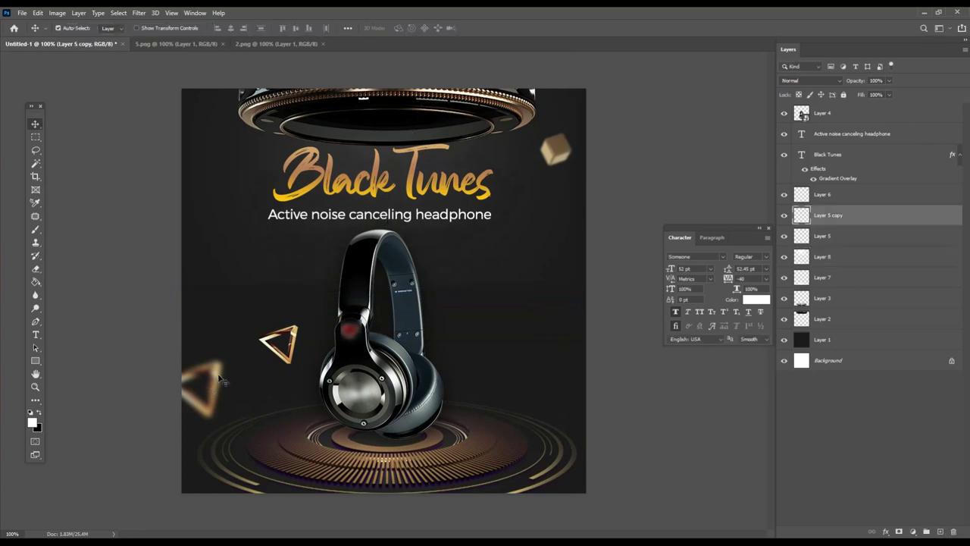
left_click_drag(222, 377, 614, 298)
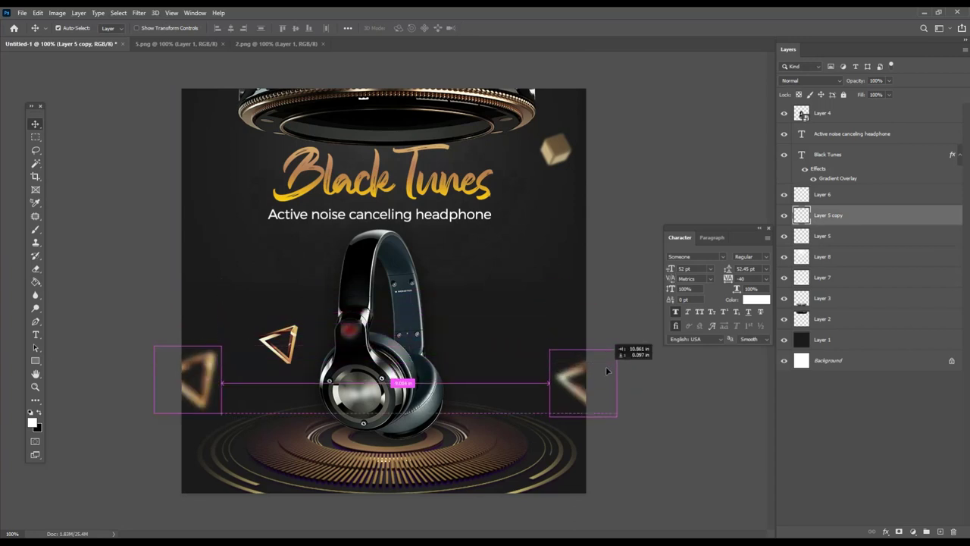
left_click_drag(615, 298, 620, 370)
key("ctrl+t")
left_click_drag(606, 318, 661, 390)
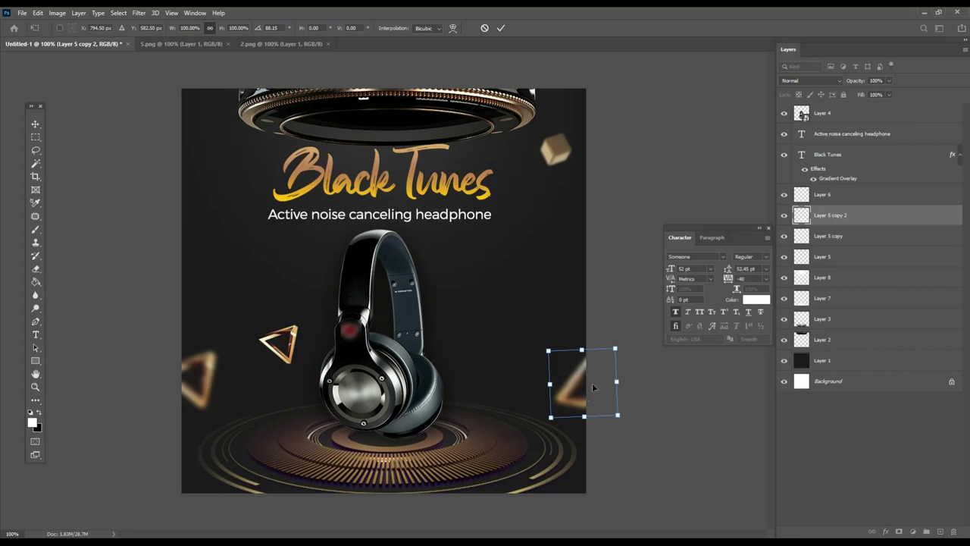
key("Return")
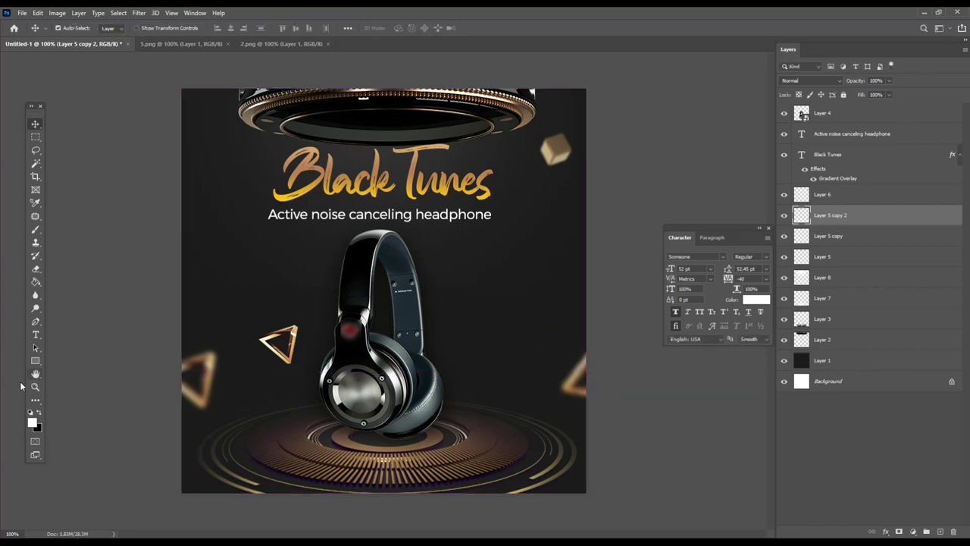
- Draw a rounded-rectangle button right of the headphone and fill it brown (#685239)
left_click(35, 361)
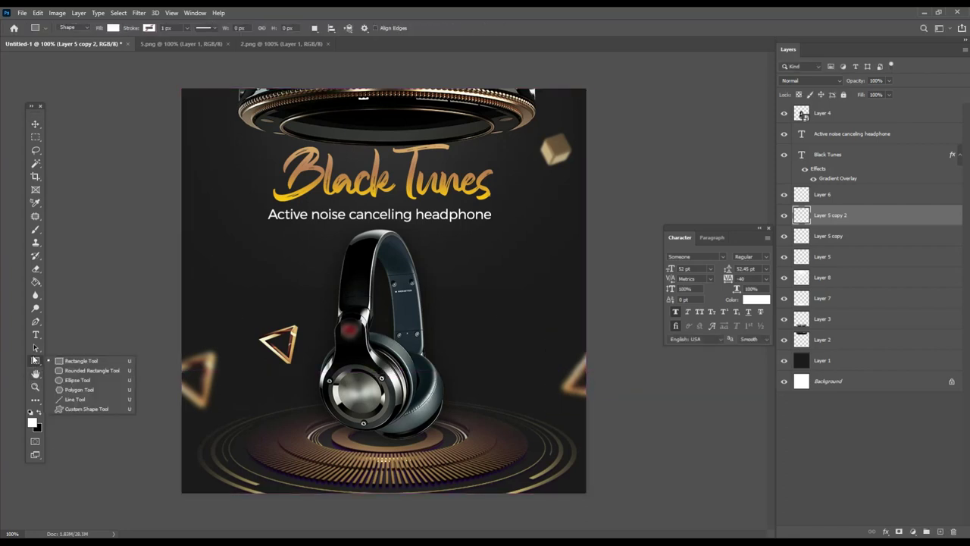
left_click(77, 364)
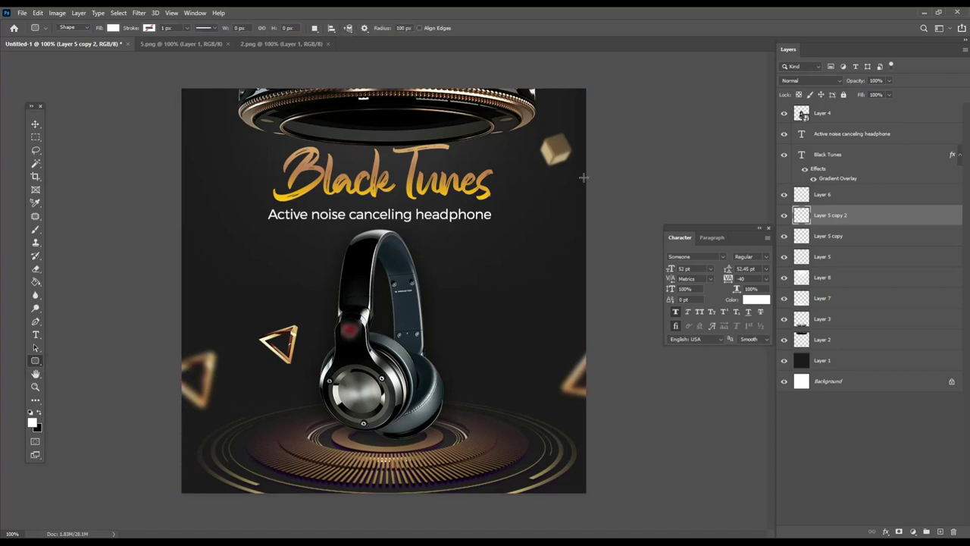
left_click_drag(453, 287, 545, 306)
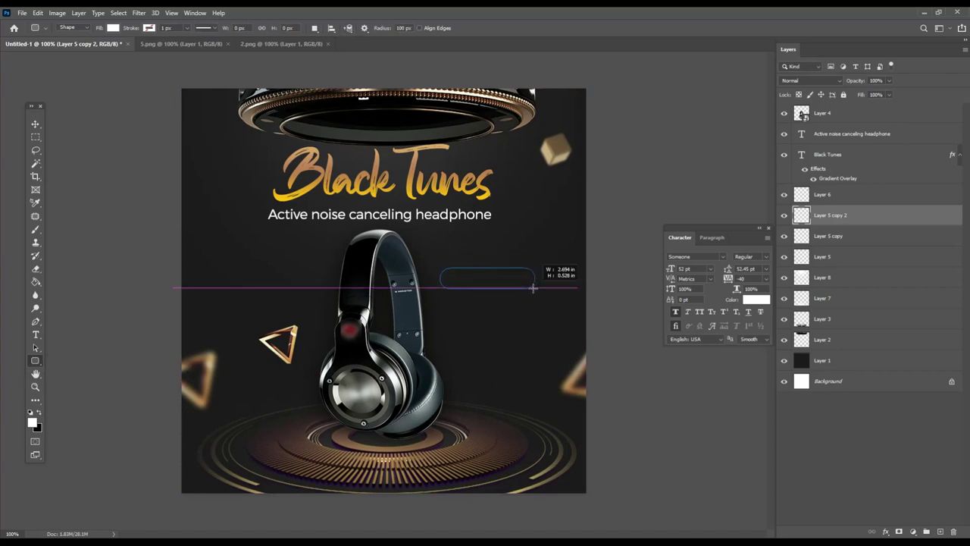
left_click_drag(546, 306, 554, 310)
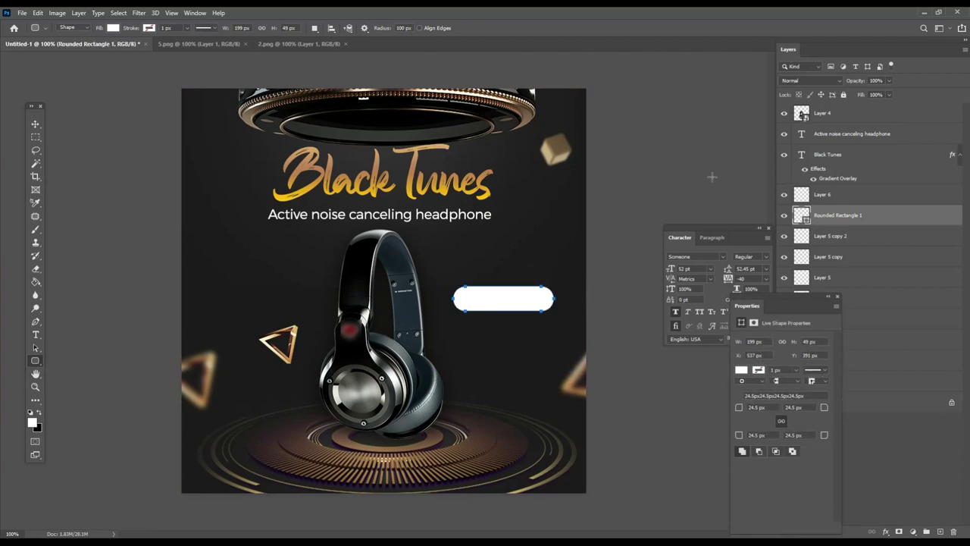
double_click(802, 219)
left_click(558, 146)
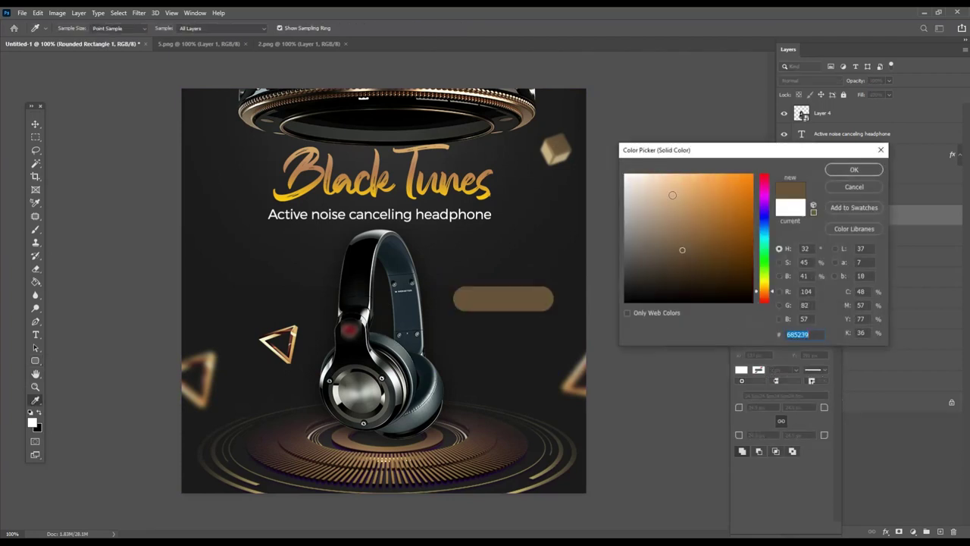
left_click(852, 170)
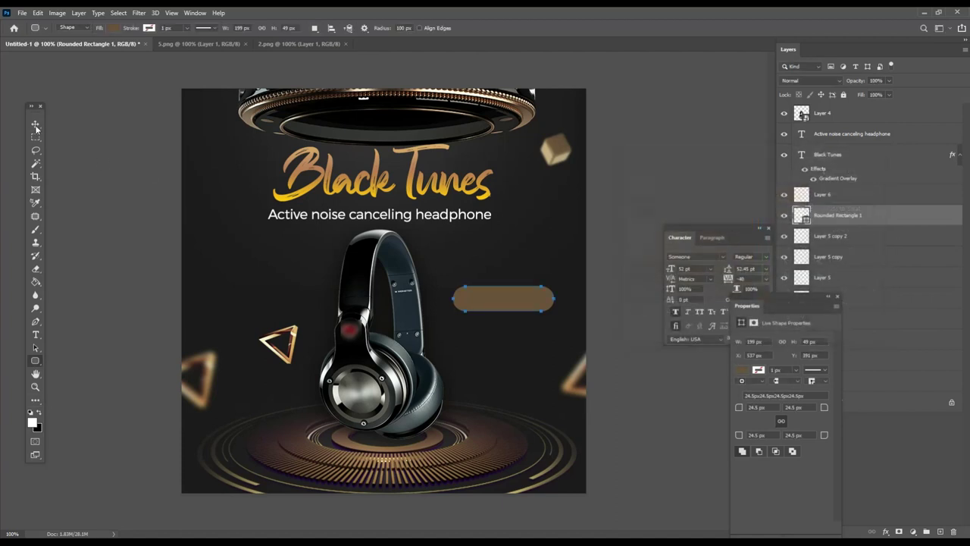
- Duplicate the subtitle layer, retype it as 'Buy Now', and centre it on the button
left_click(35, 125)
left_click(910, 134)
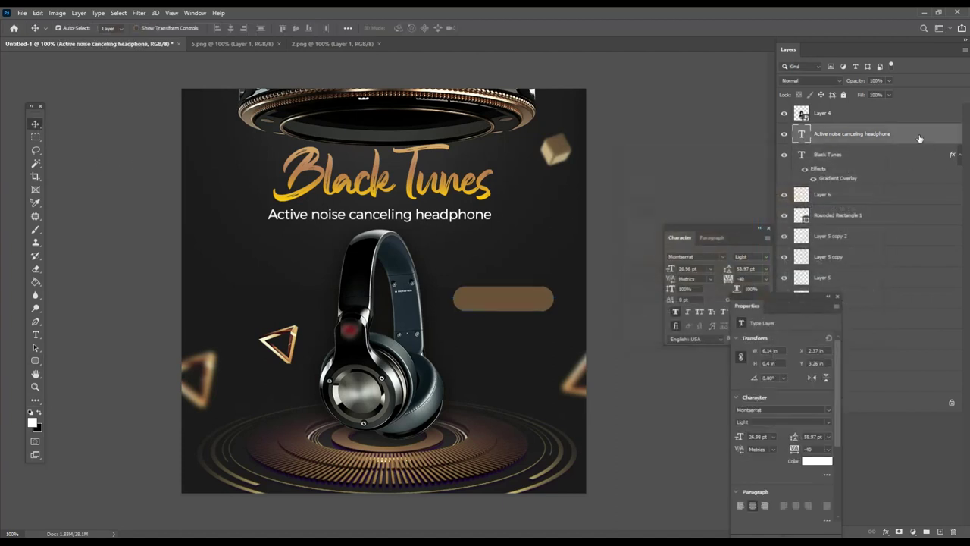
key("ctrl+j")
left_click_drag(401, 228, 524, 306)
double_click(512, 300)
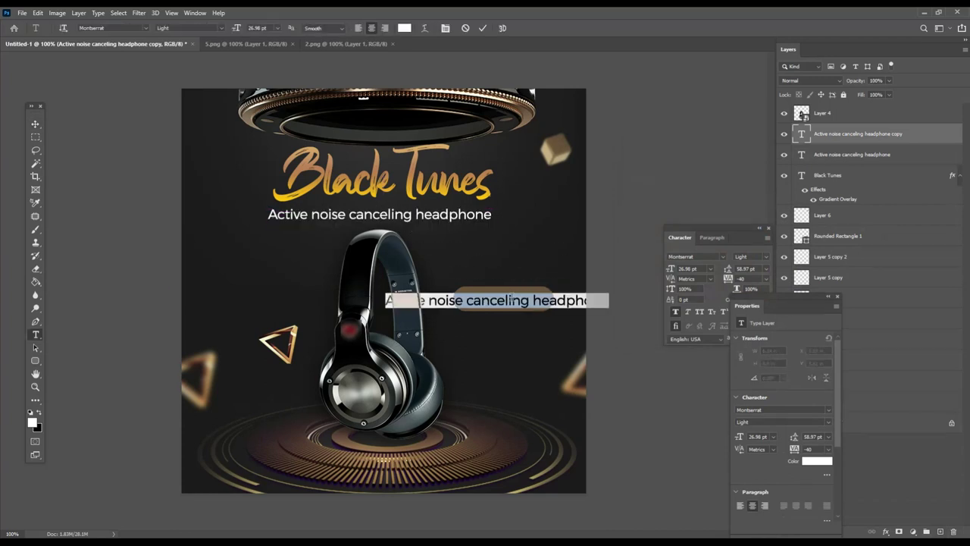
type("Buy Now")
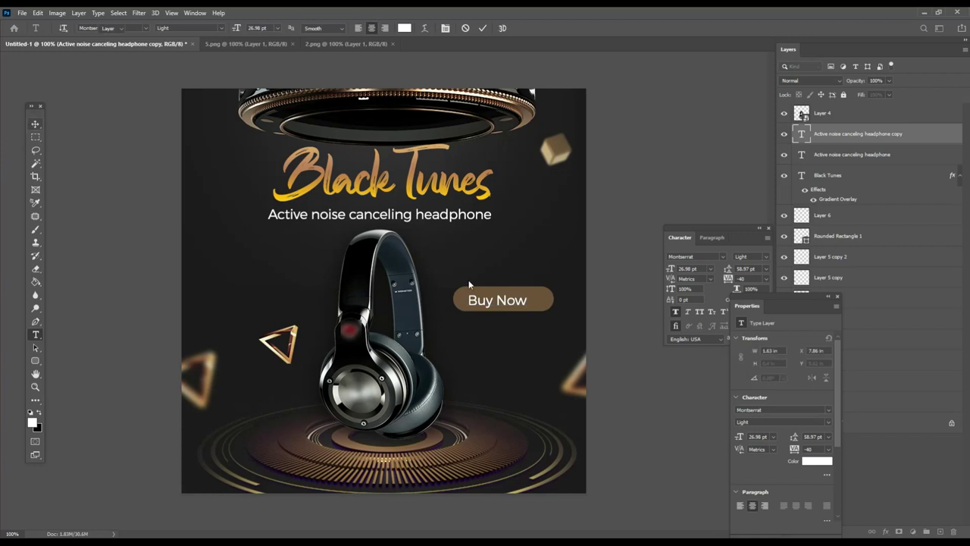
key("ctrl+Return")
key("v")
left_click_drag(519, 303, 513, 328)
- Select the button and its text, then close the Properties and Character panels
left_click(535, 309, "shift")
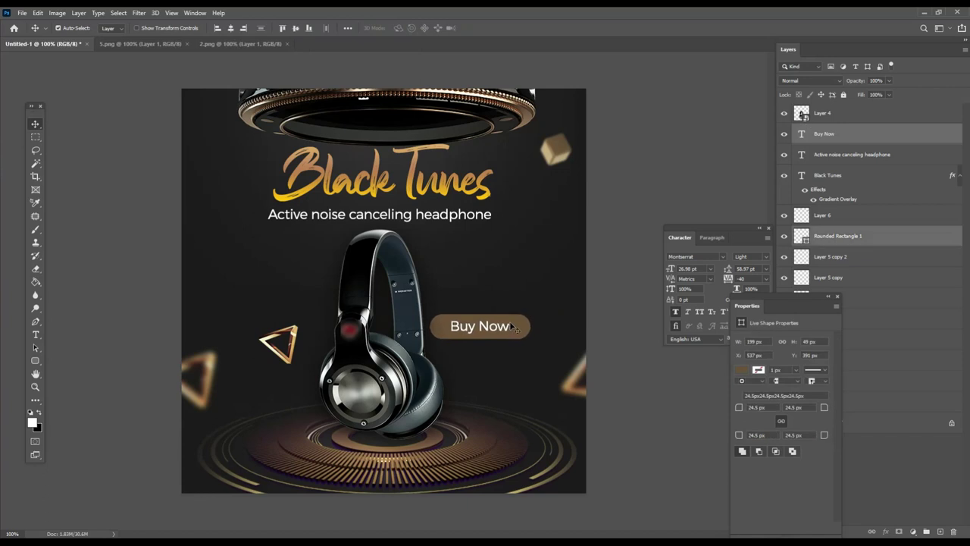
left_click(837, 296)
left_click(768, 227)
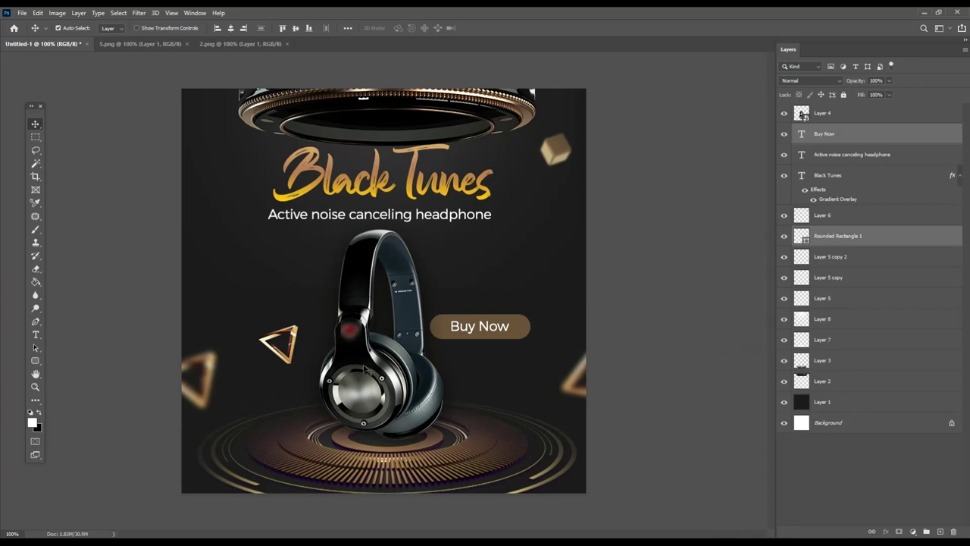
left_click(364, 370)
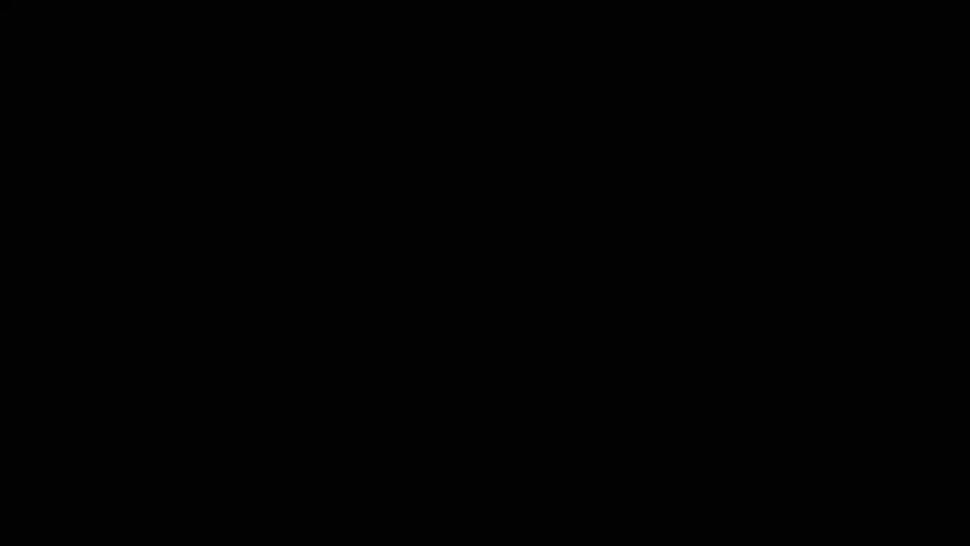